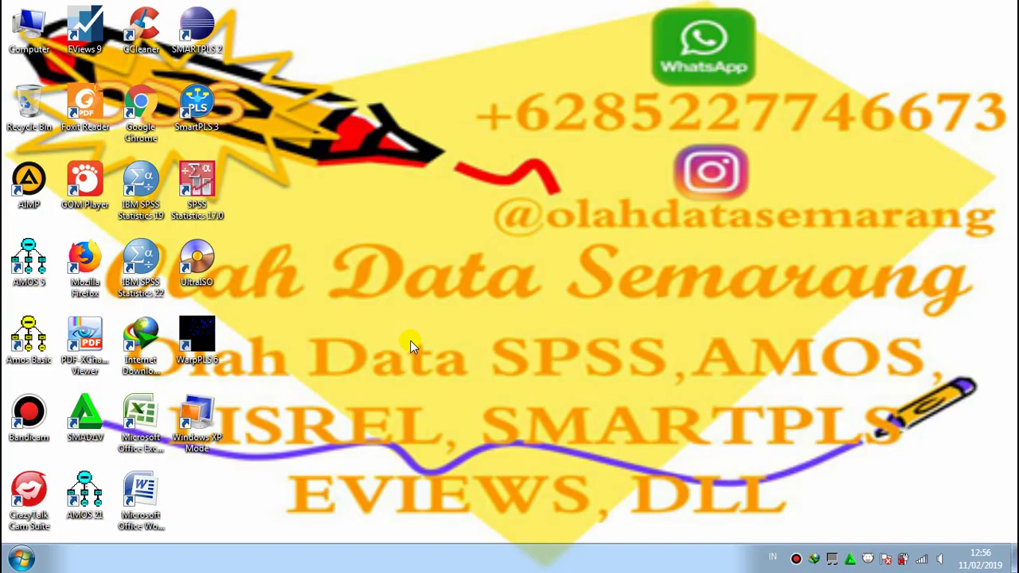
Open Windows Explorer in a maximized window and browse drive Data User 1 (D:) to the folders starting with "Validity".
{"action": "right_click", "coordinate": [22, 562]}
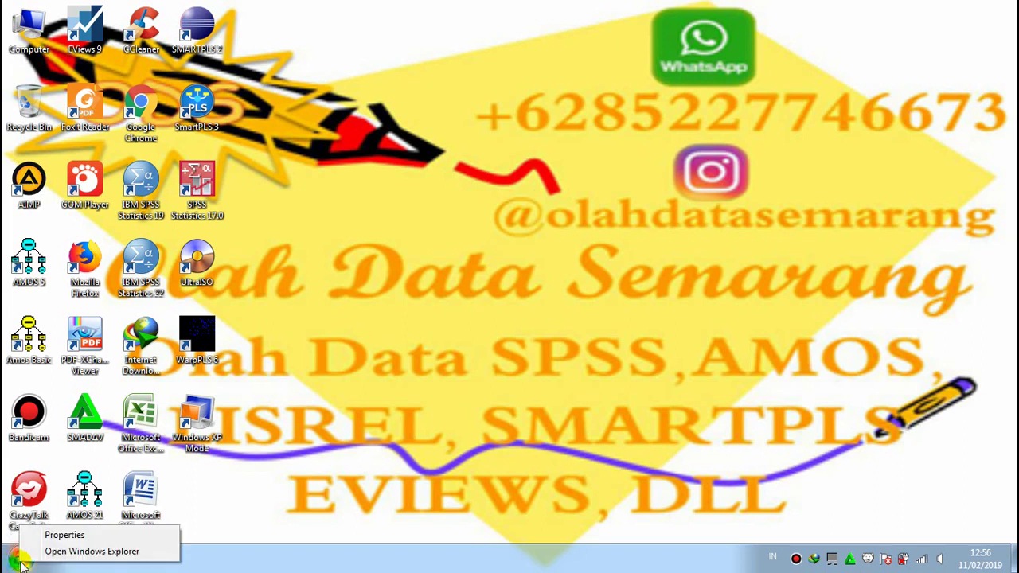
{"action": "left_click", "coordinate": [80, 551]}
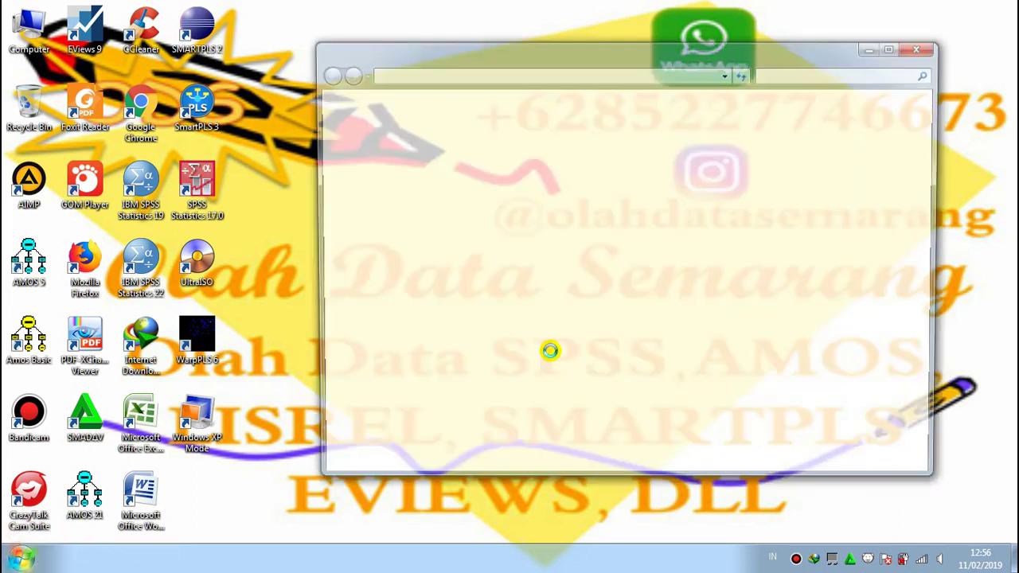
{"action": "left_click", "coordinate": [893, 49]}
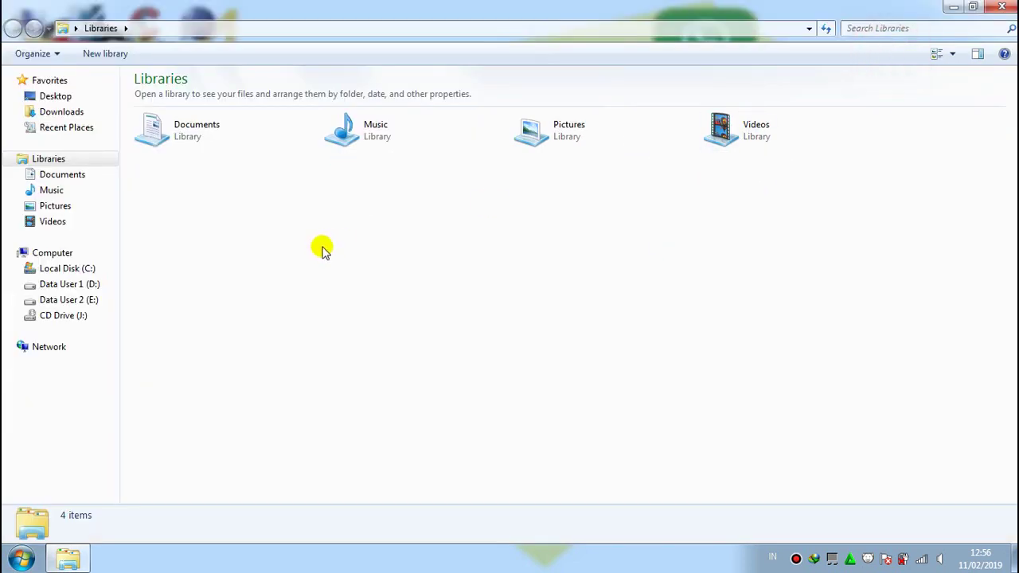
{"action": "left_click", "coordinate": [92, 287]}
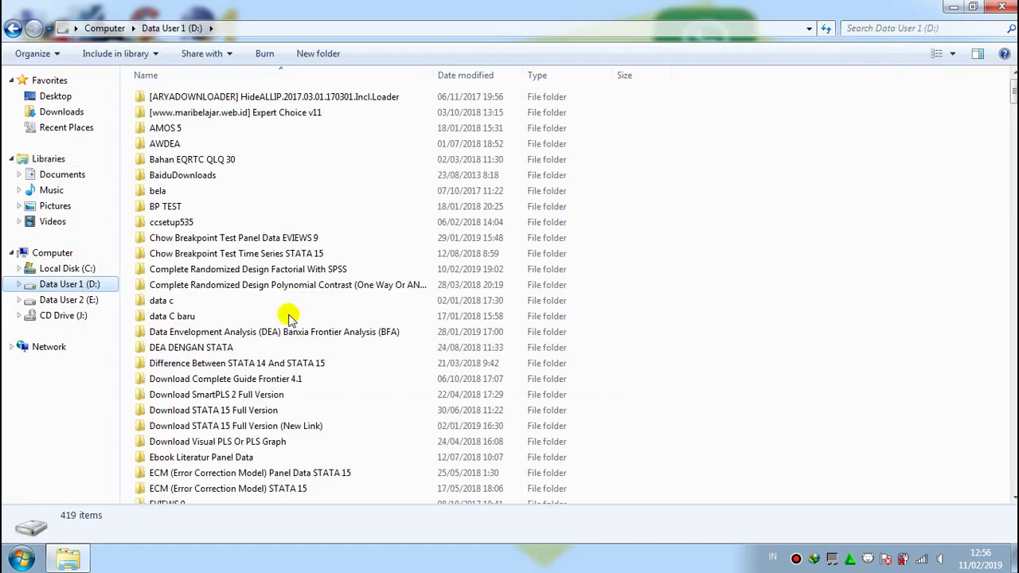
{"action": "left_click_drag", "start_coordinate": [1012, 496], "coordinate": [1012, 497]}
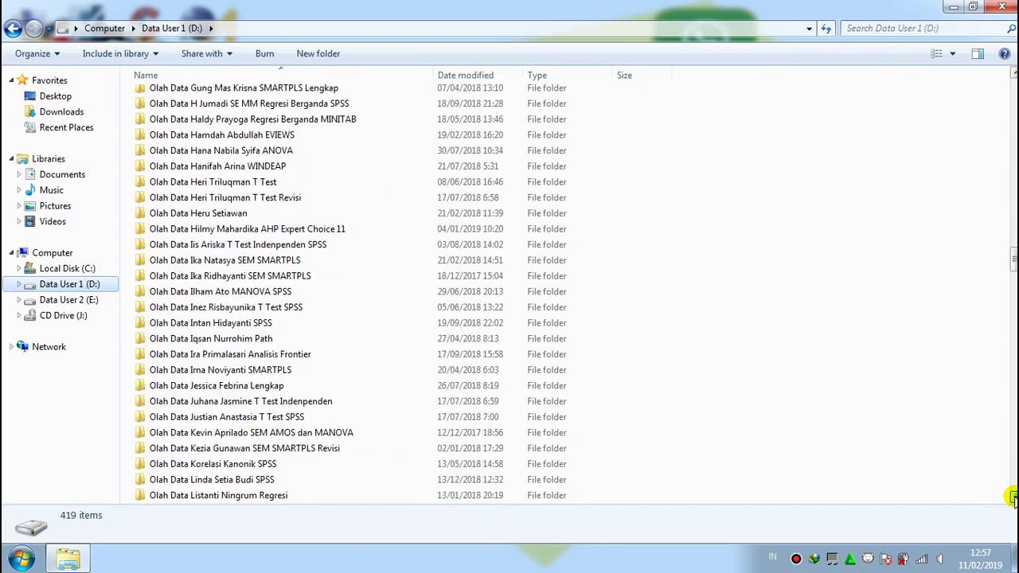
{"action": "left_click_drag", "start_coordinate": [1013, 497], "coordinate": [1013, 497]}
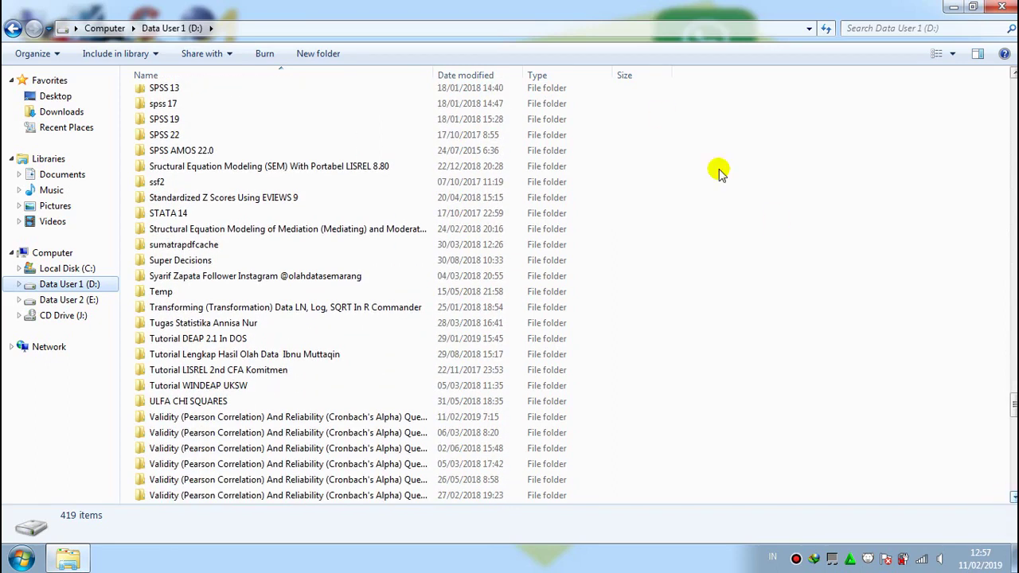
{"action": "left_click_drag", "start_coordinate": [470, 74], "coordinate": [448, 75]}
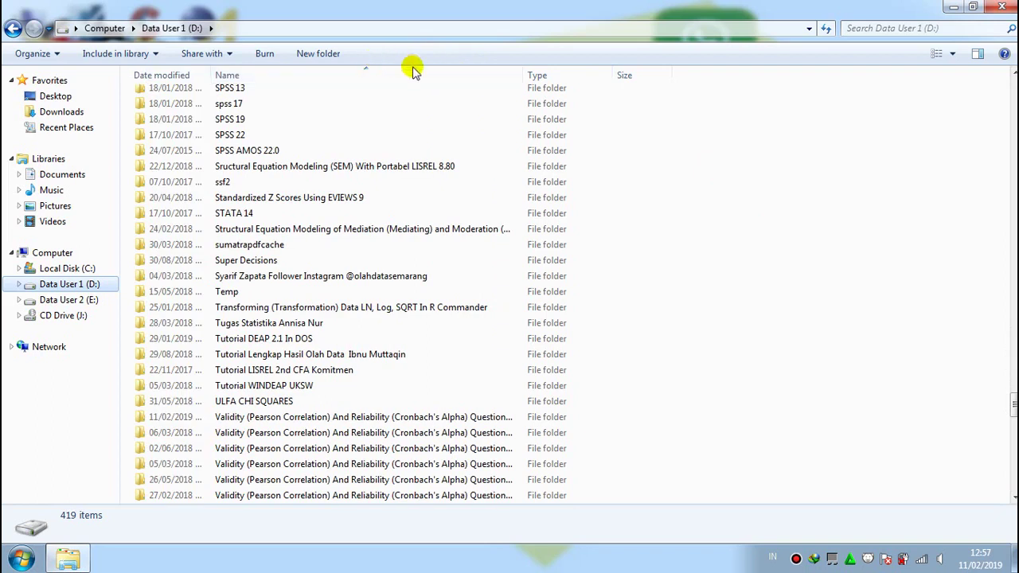
{"action": "left_click", "coordinate": [414, 74]}
{"action": "left_click_drag", "start_coordinate": [414, 74], "coordinate": [181, 75]}
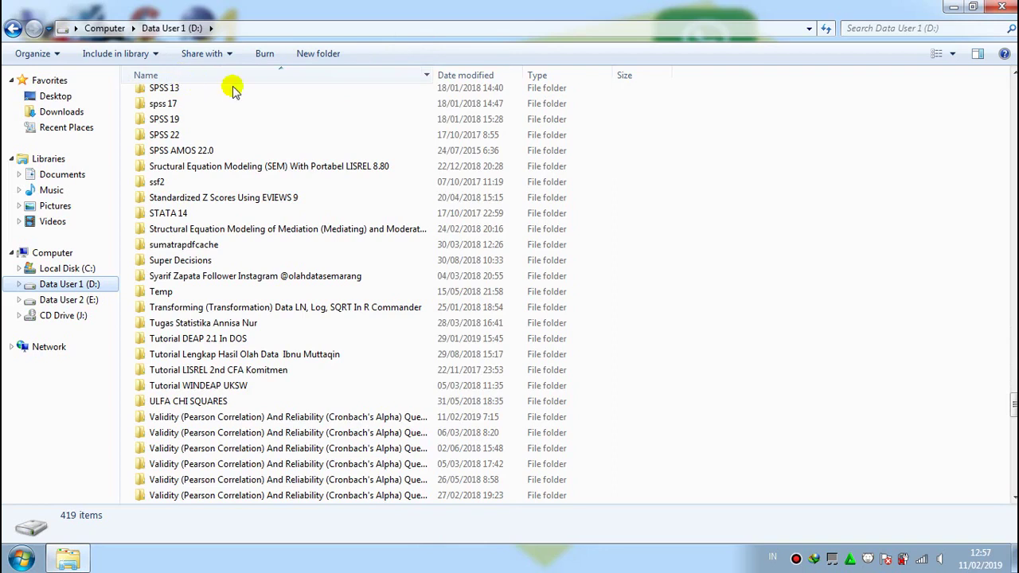
Widen the Name column and open the folder "Validity (Pearson Correlation) And Reliability (Cronbach's Alpha) Questionnaire With EVIEWS 9".
{"action": "left_click_drag", "start_coordinate": [434, 74], "coordinate": [601, 76]}
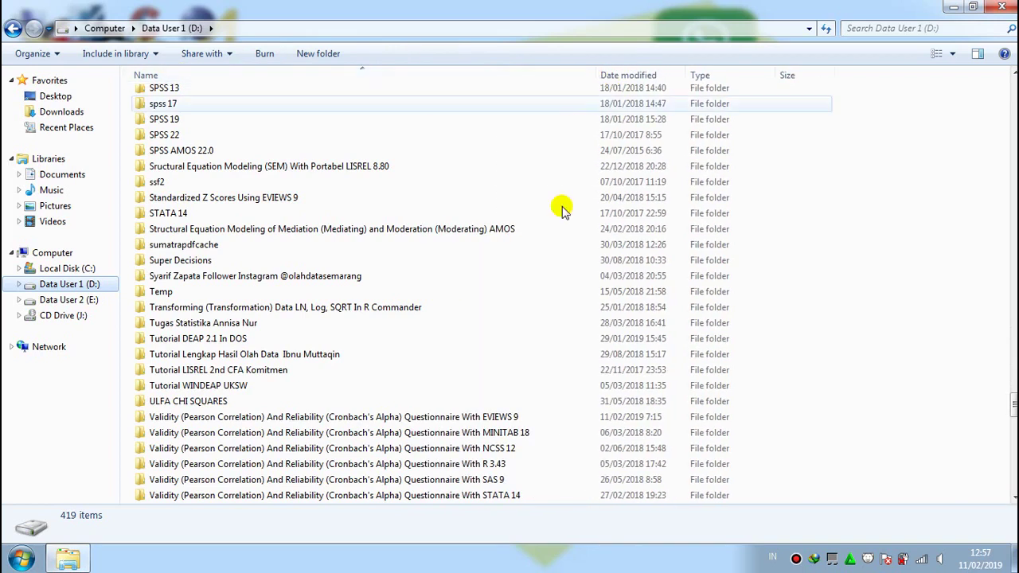
{"action": "left_click", "coordinate": [499, 422]}
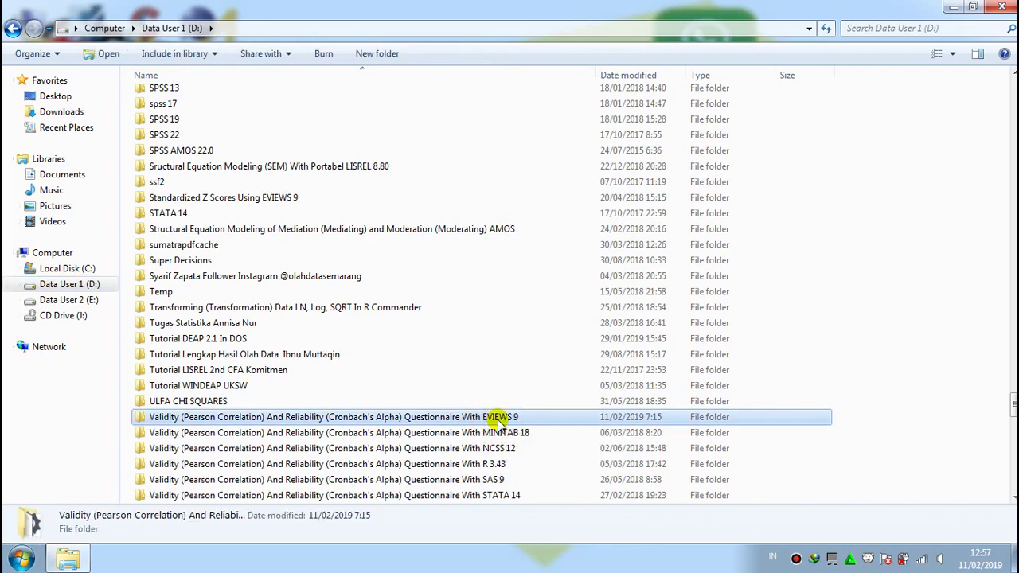
{"action": "right_click", "coordinate": [500, 422]}
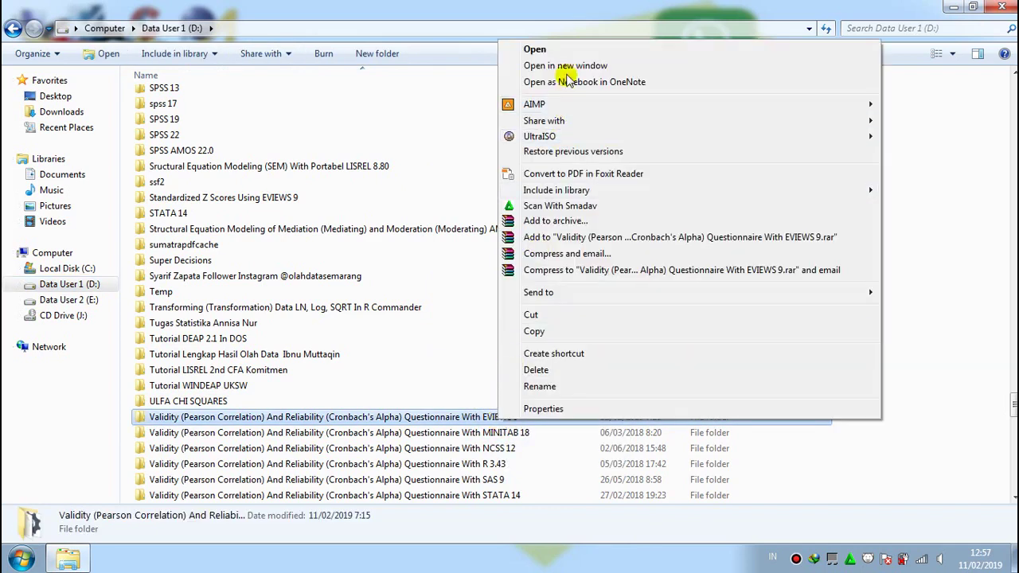
{"action": "left_click", "coordinate": [569, 50]}
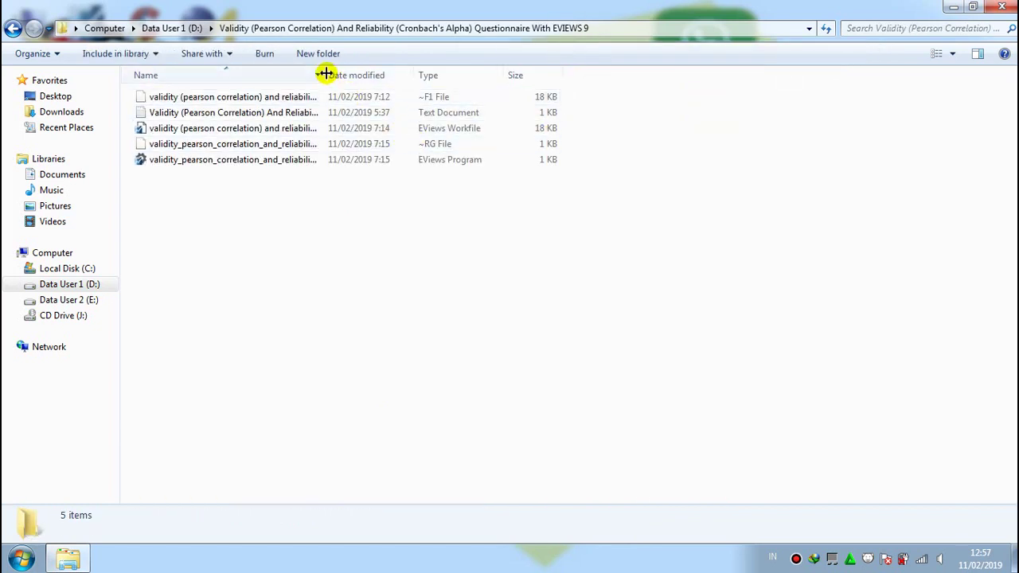
Widen the Name column to show full file names and open the questionnaire's EViews Workfile in EViews.
{"action": "left_click_drag", "start_coordinate": [325, 75], "coordinate": [579, 85]}
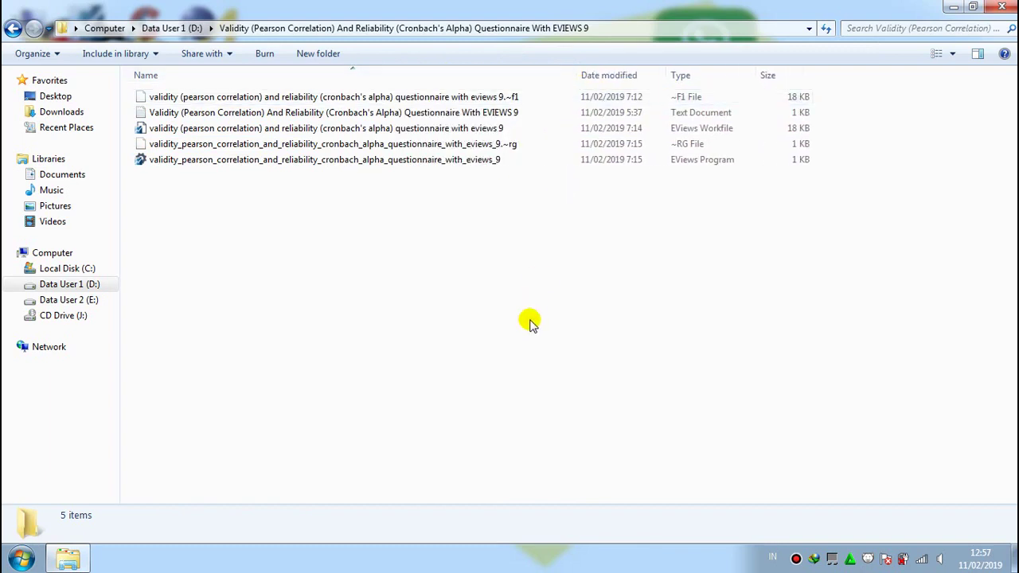
{"action": "left_click", "coordinate": [497, 129]}
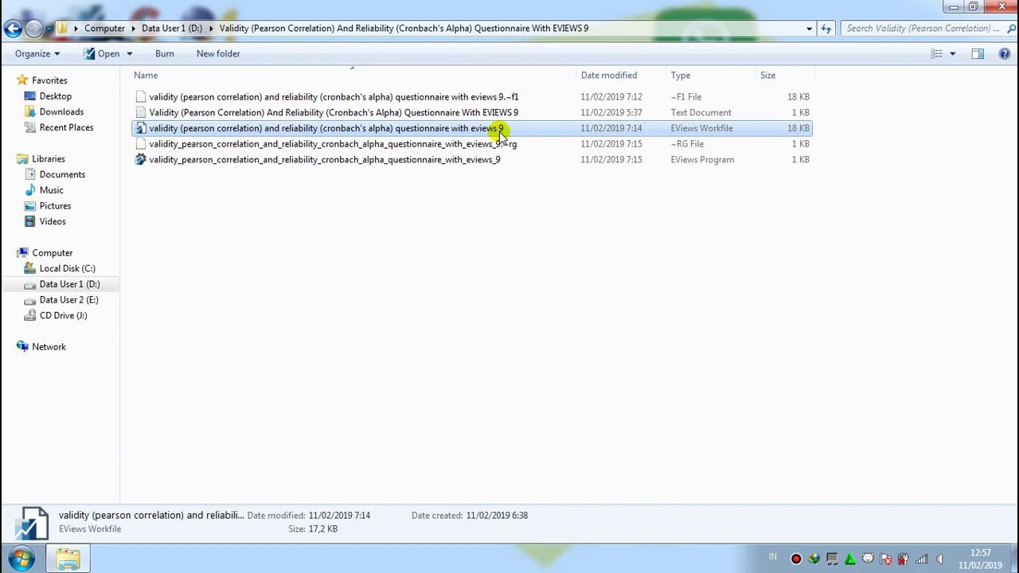
{"action": "right_click", "coordinate": [500, 130]}
{"action": "left_click", "coordinate": [513, 142]}
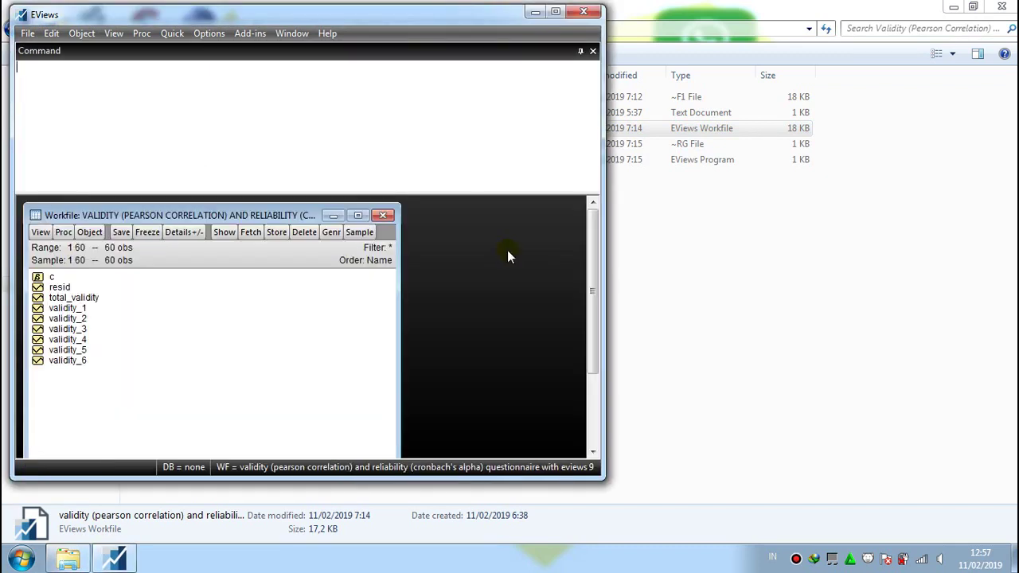
Maximize the workfile and the EViews window, and set the Command pane to auto-hide.
{"action": "left_click", "coordinate": [358, 216]}
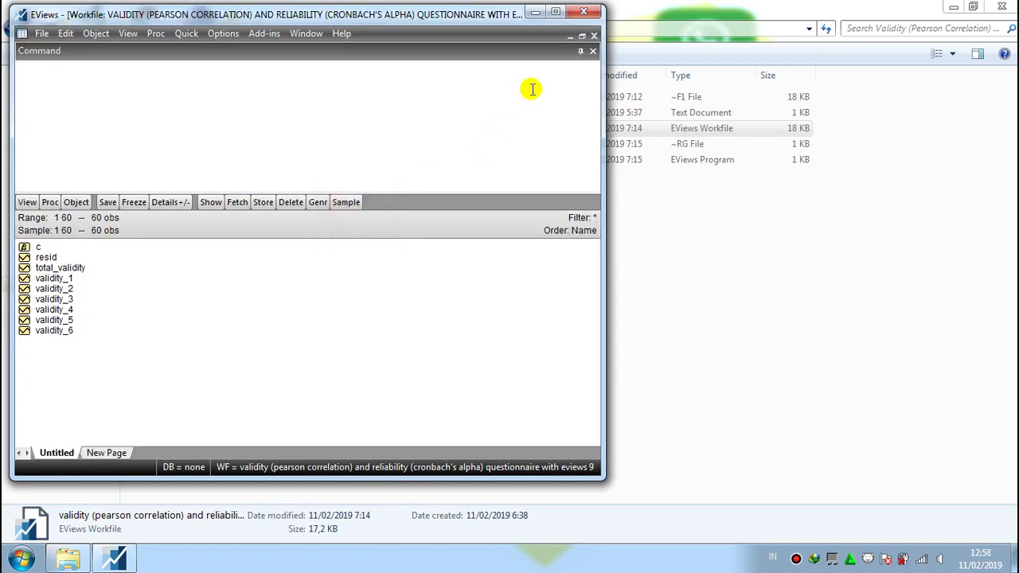
{"action": "left_click", "coordinate": [581, 51]}
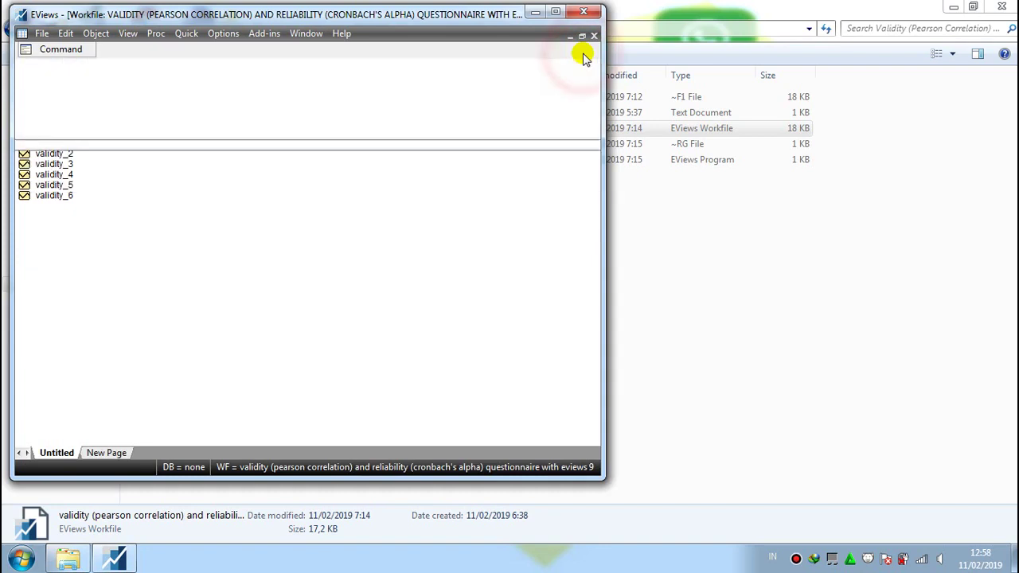
{"action": "left_click", "coordinate": [556, 13]}
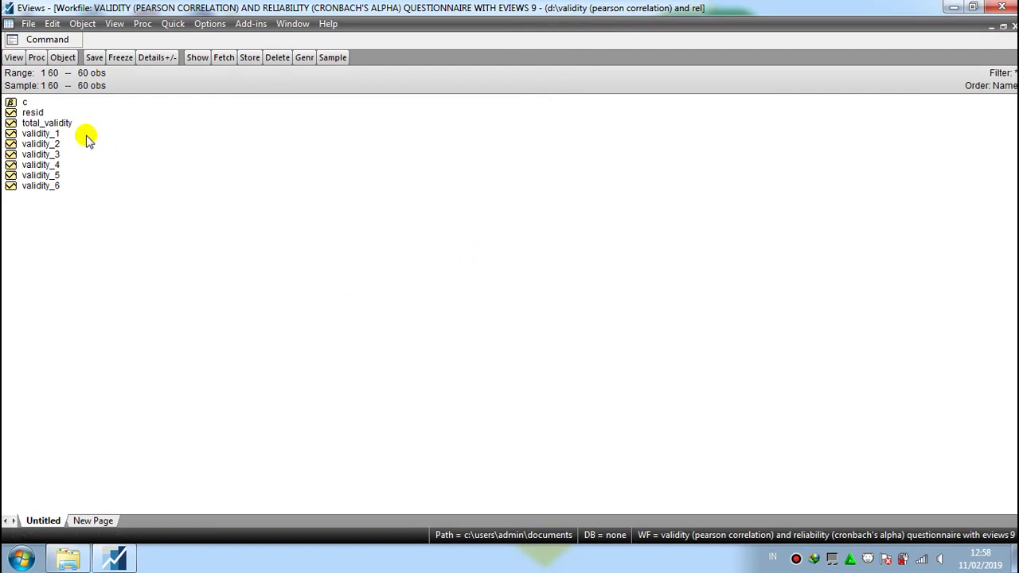
Open the series validity_1 through validity_6 plus total_validity together as a group, with total_validity as the last series.
{"action": "left_click", "coordinate": [45, 137]}
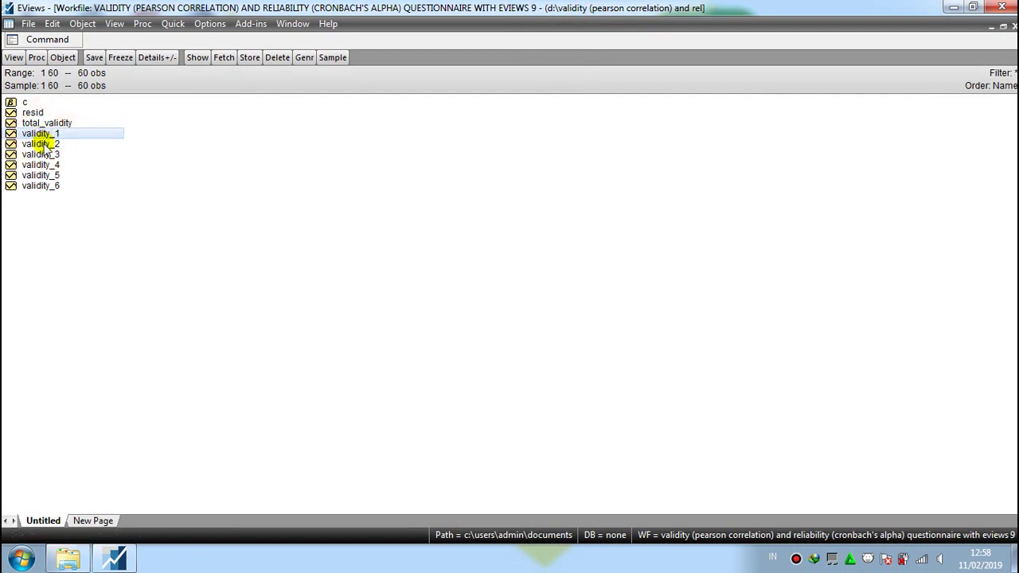
{"action": "left_click", "coordinate": [44, 144], "text": "ctrl"}
{"action": "left_click", "coordinate": [44, 154], "text": "ctrl"}
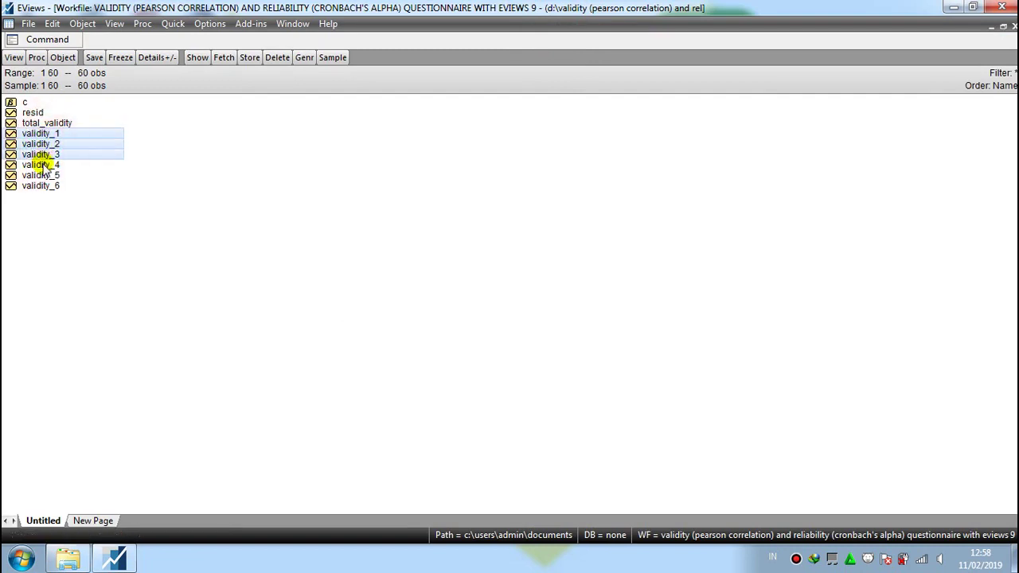
{"action": "left_click", "coordinate": [44, 165], "text": "ctrl"}
{"action": "left_click", "coordinate": [45, 176], "text": "ctrl"}
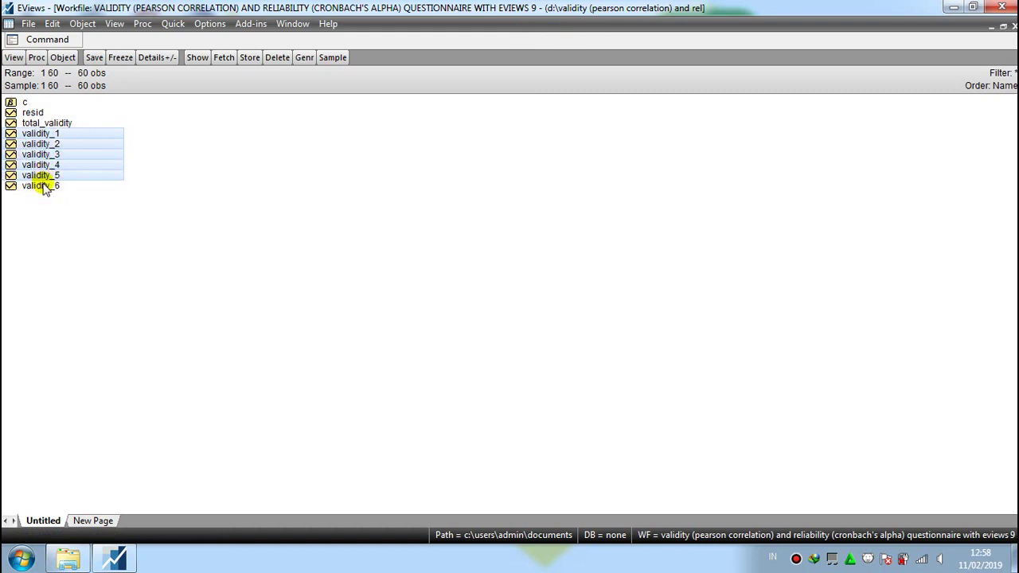
{"action": "left_click", "coordinate": [45, 185], "text": "ctrl"}
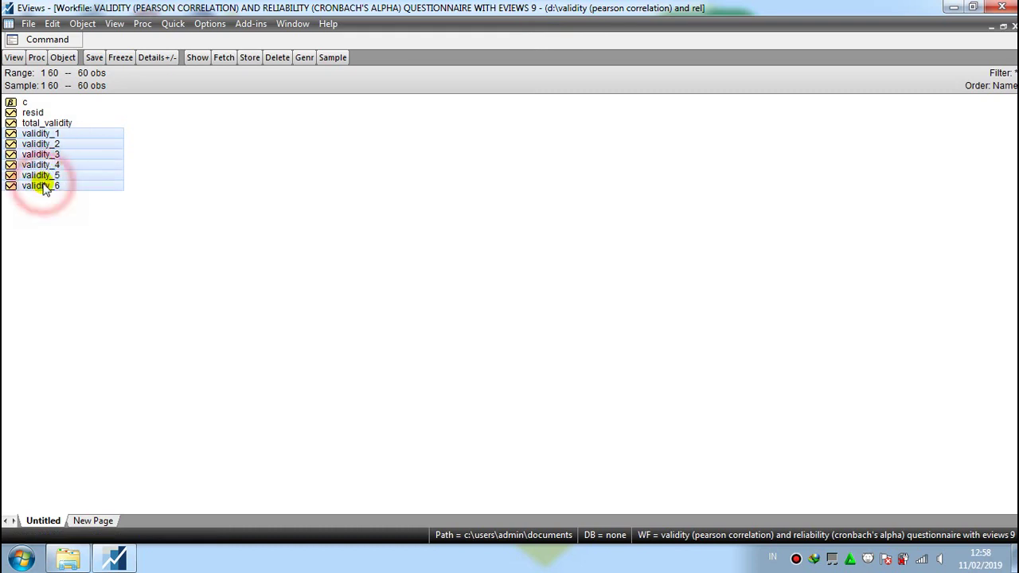
{"action": "left_click", "coordinate": [46, 125], "text": "ctrl"}
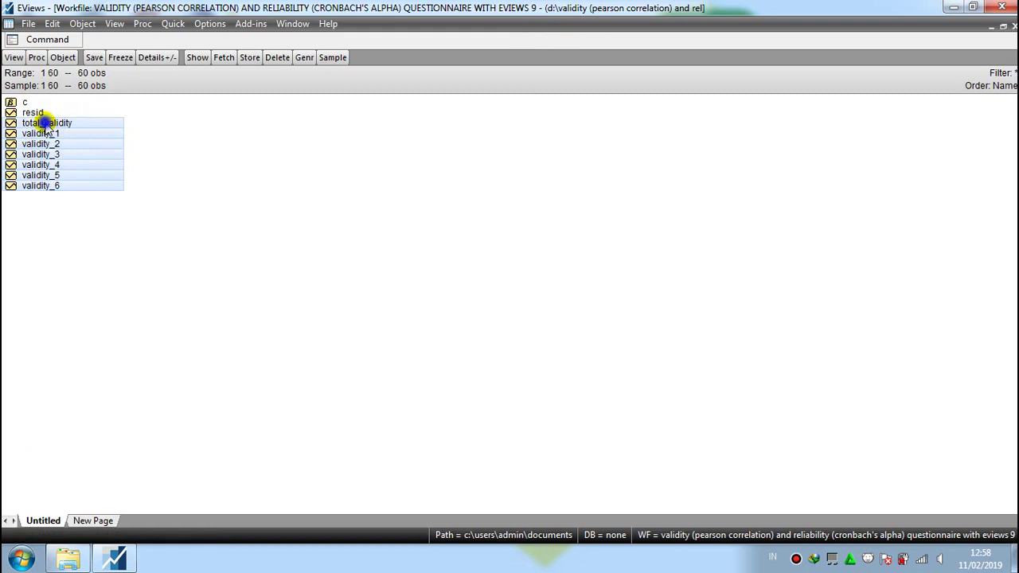
{"action": "right_click", "coordinate": [46, 128]}
{"action": "mouse_move", "coordinate": [168, 132]}
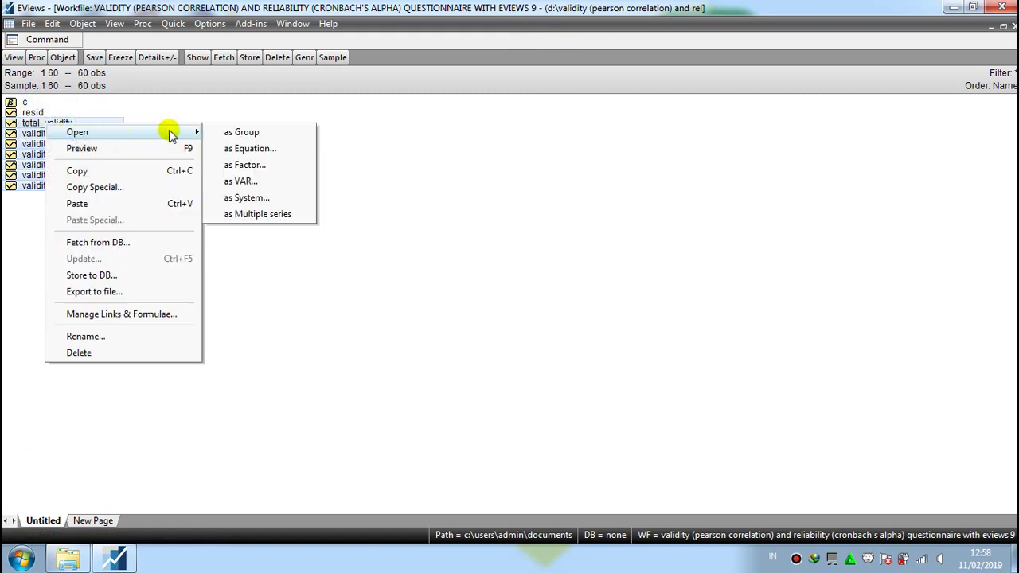
{"action": "left_click", "coordinate": [236, 134]}
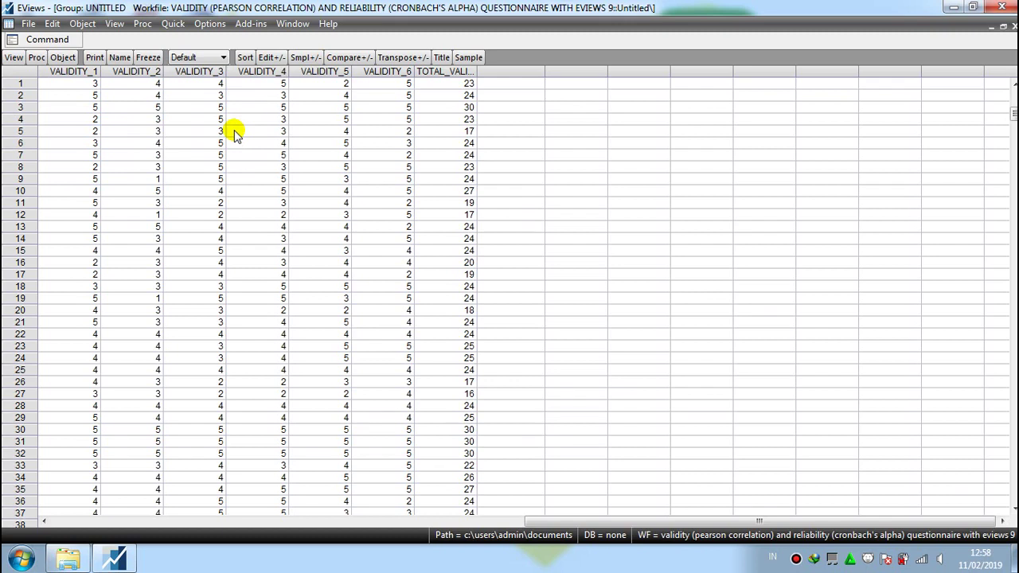
Run group correlations on validity_1 to validity_6 and total_validity, deleting the untitled group.
{"action": "left_click", "coordinate": [174, 24]}
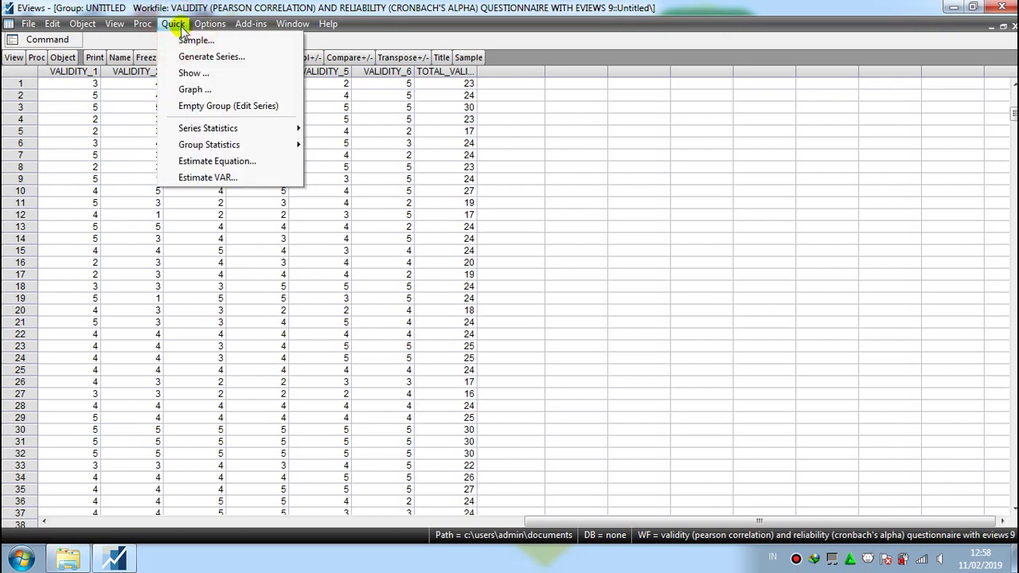
{"action": "mouse_move", "coordinate": [191, 147]}
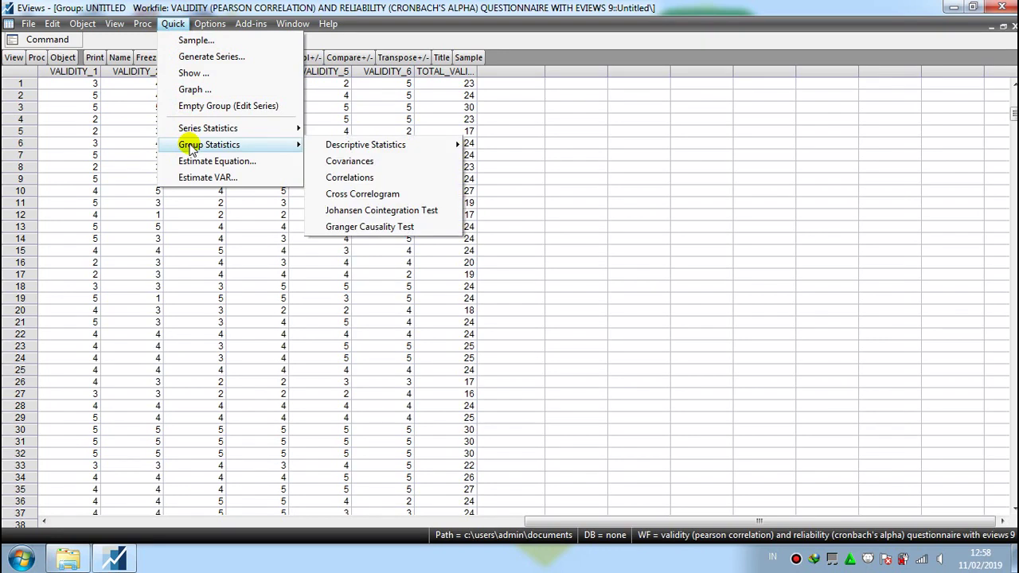
{"action": "left_click", "coordinate": [348, 177]}
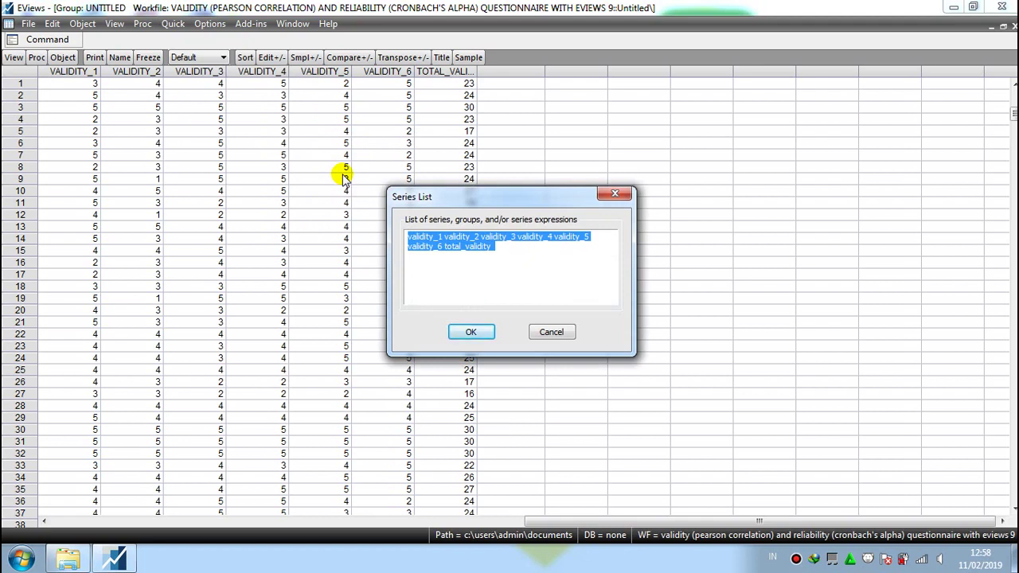
{"action": "left_click", "coordinate": [531, 249]}
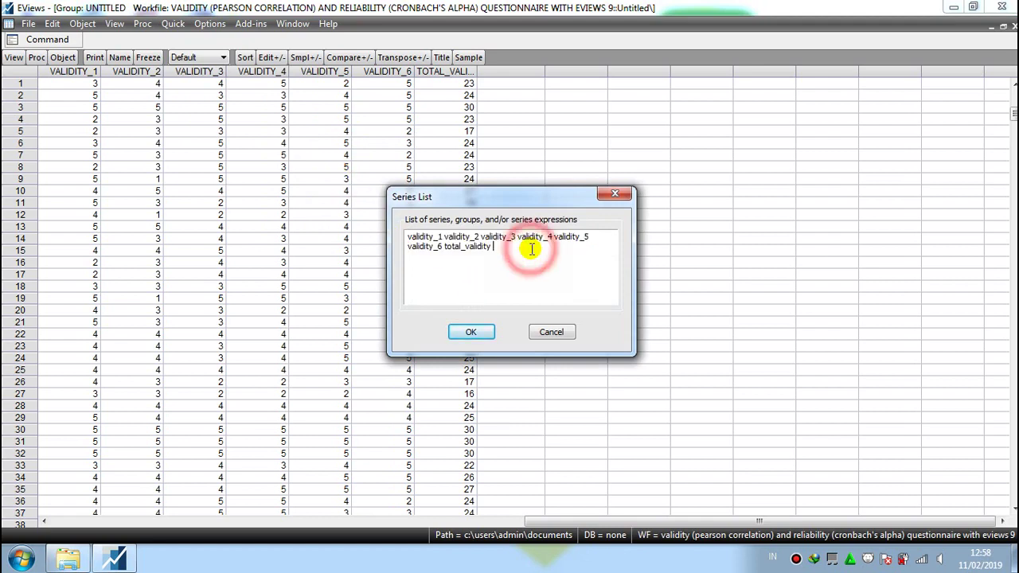
{"action": "left_click", "coordinate": [473, 332]}
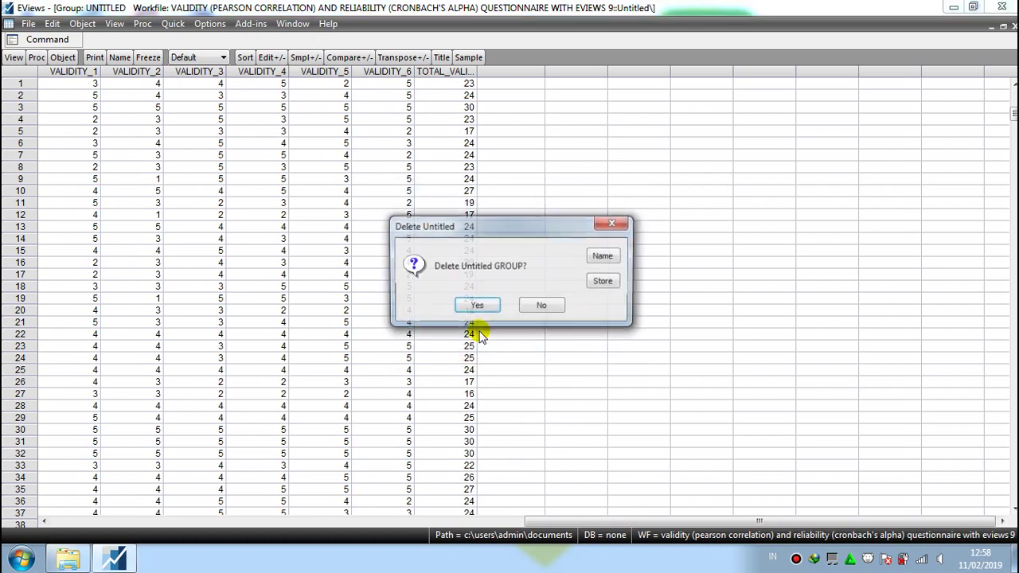
{"action": "left_click", "coordinate": [477, 307]}
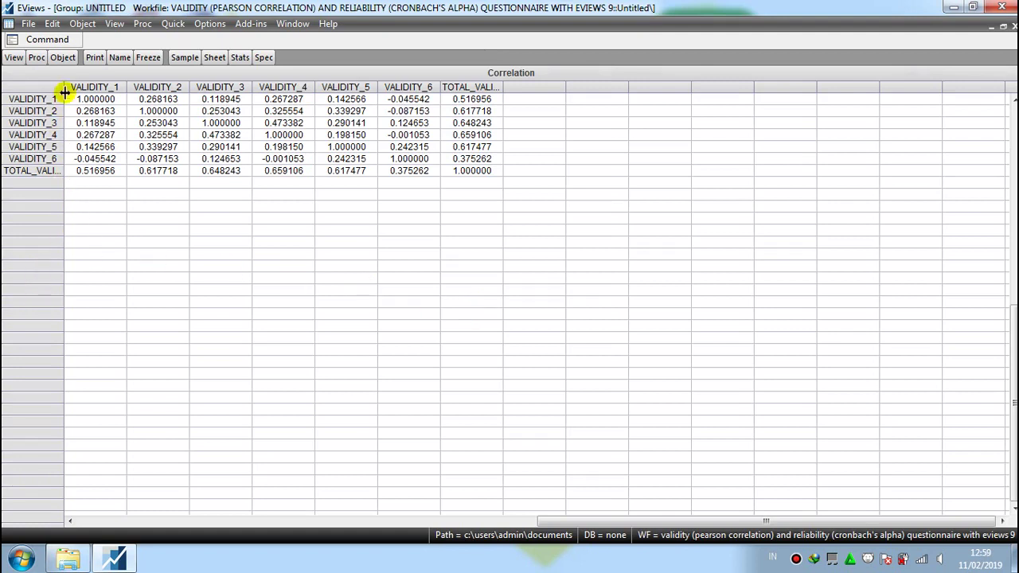
Widen the row-label column of the correlation matrix and examine each item's correlation with TOTAL_VALIDITY.
{"action": "left_click_drag", "start_coordinate": [63, 86], "coordinate": [98, 87]}
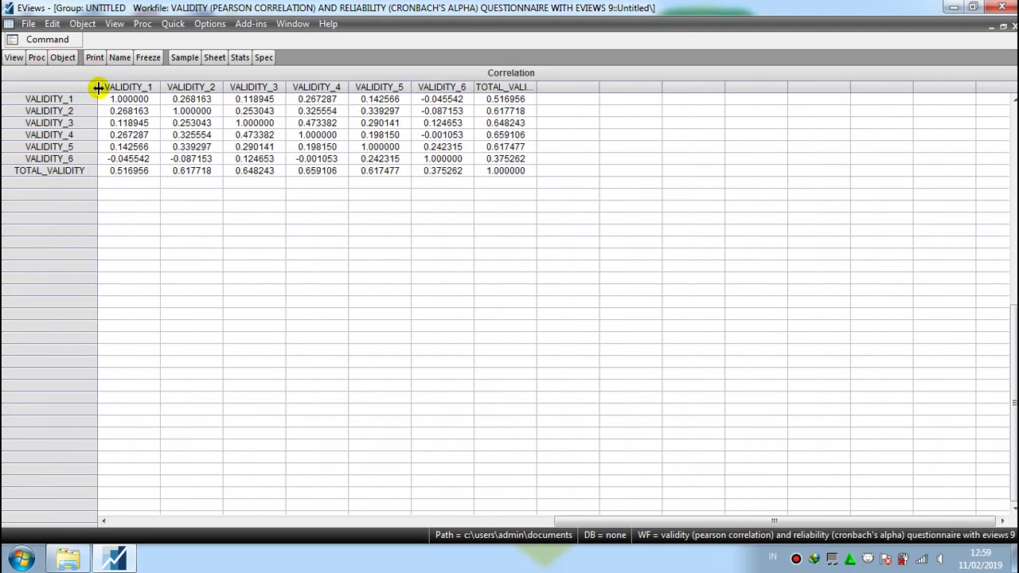
{"action": "left_click", "coordinate": [123, 172]}
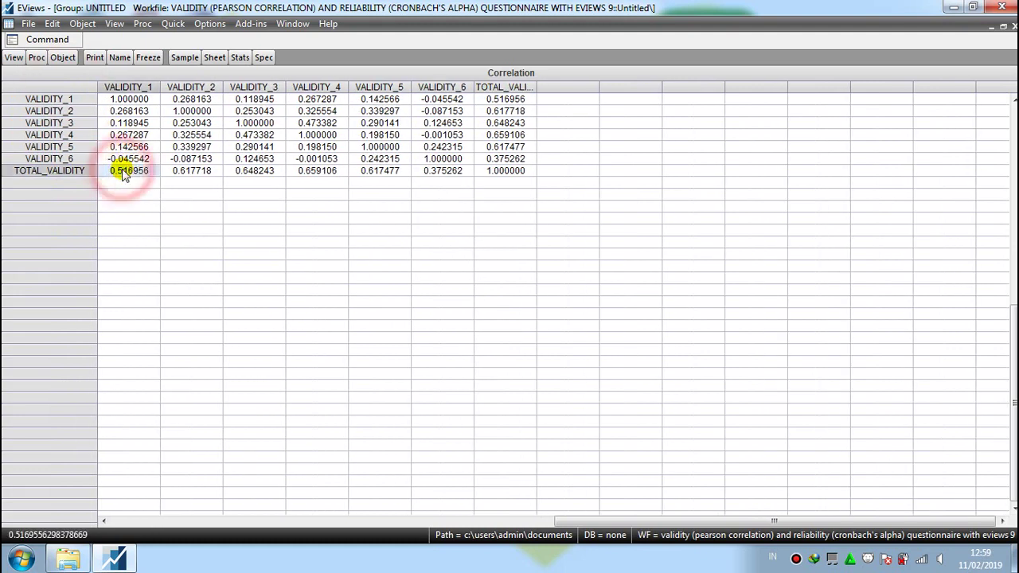
{"action": "left_click", "coordinate": [178, 173]}
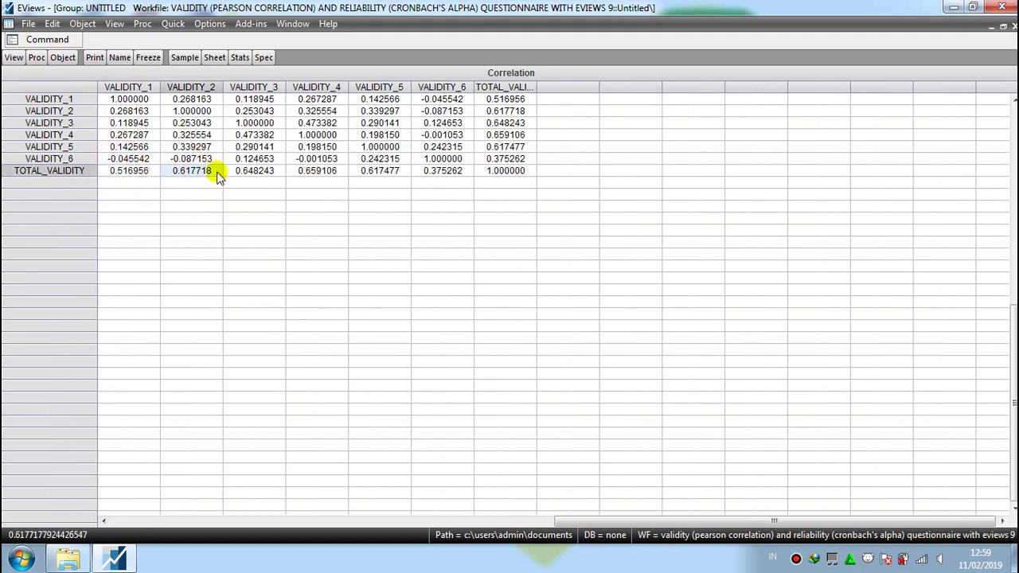
{"action": "left_click", "coordinate": [244, 172]}
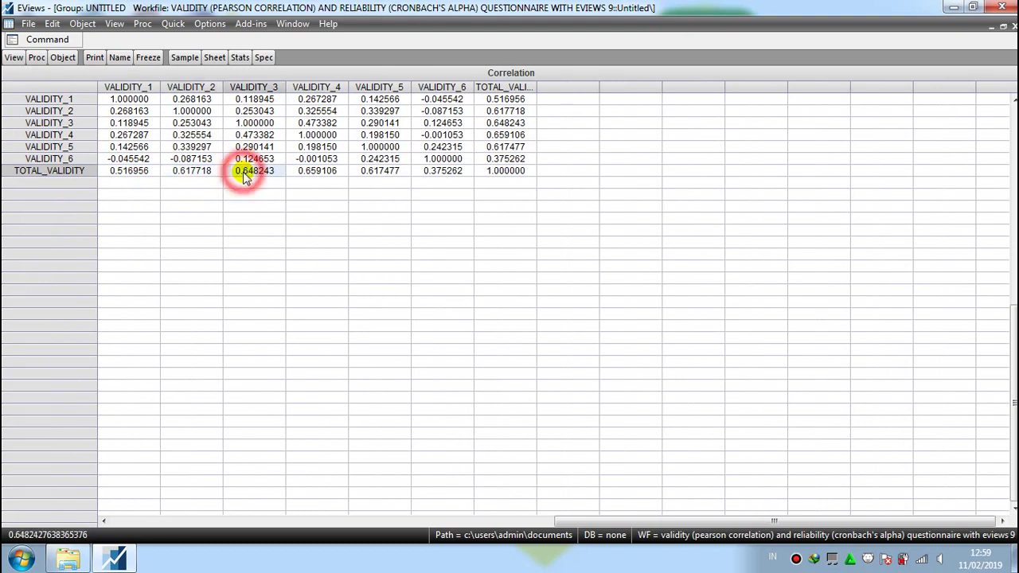
{"action": "left_click", "coordinate": [304, 172]}
{"action": "left_click", "coordinate": [374, 174]}
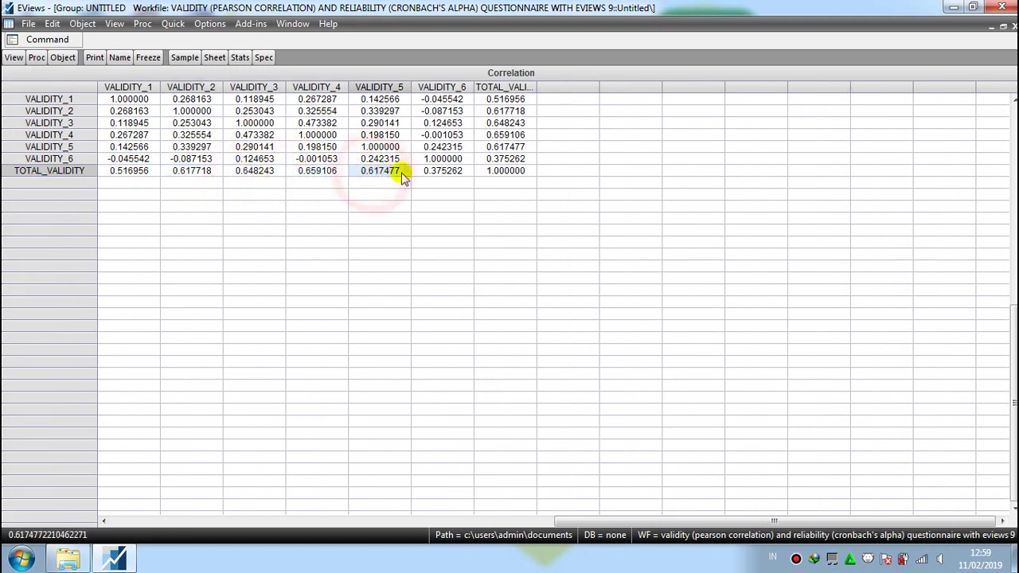
{"action": "left_click", "coordinate": [434, 172]}
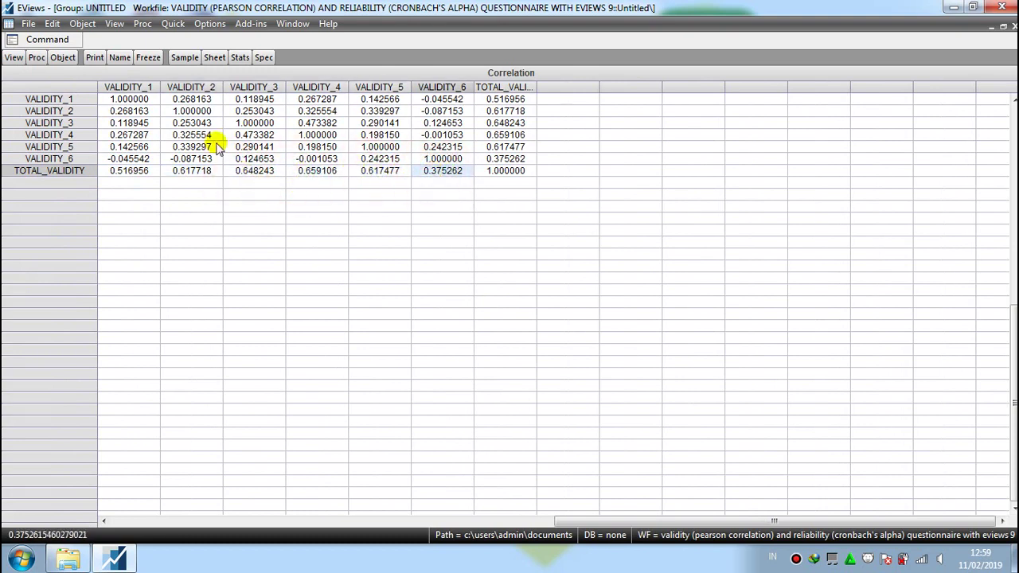
Run an ordinary Covariance Analysis on the group, showing Correlation and Probability | t | = 0 instead of Covariance, for sample 1 60.
{"action": "left_click", "coordinate": [6, 62]}
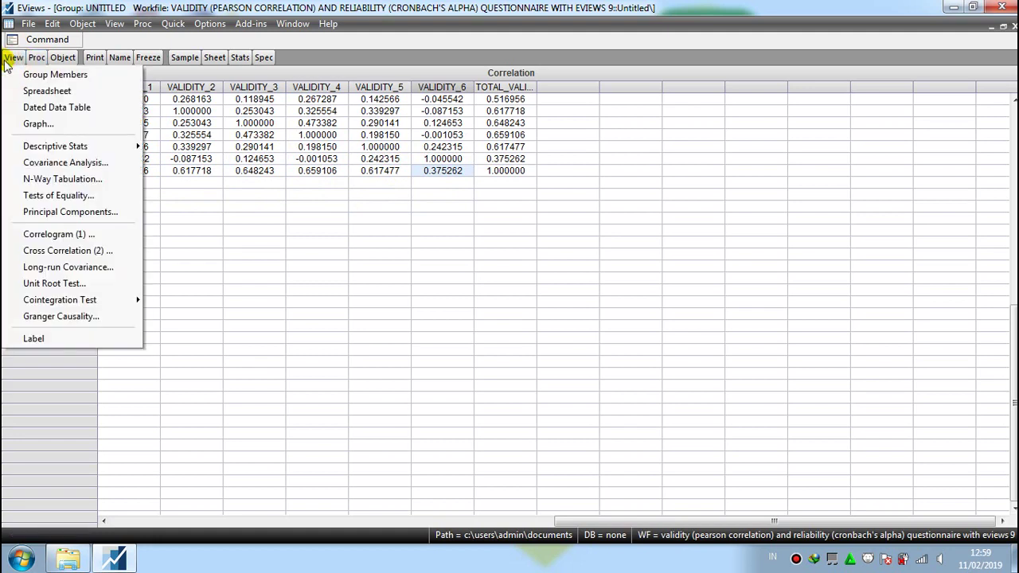
{"action": "left_click", "coordinate": [35, 169]}
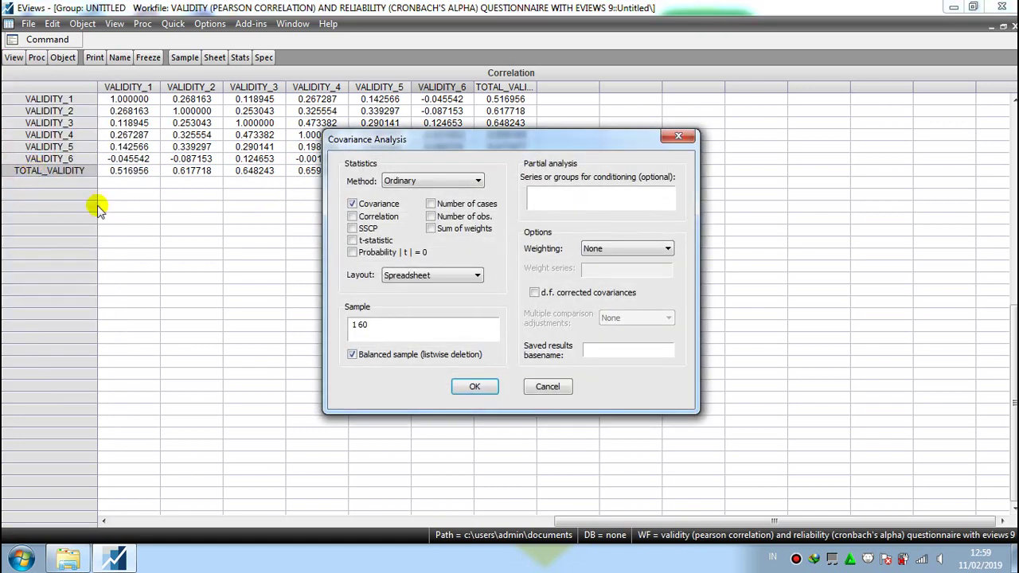
{"action": "left_click", "coordinate": [352, 205]}
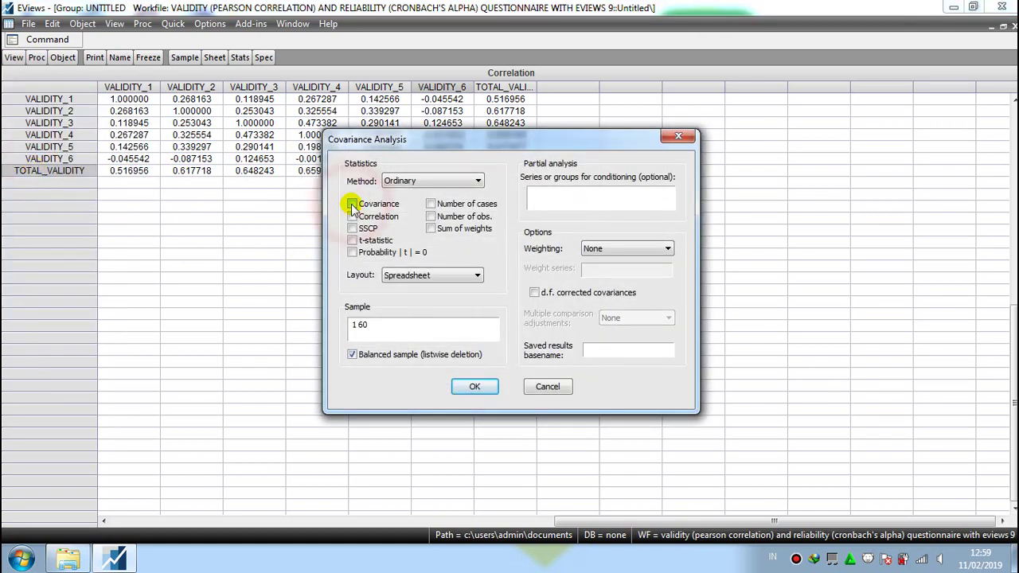
{"action": "left_click", "coordinate": [352, 218]}
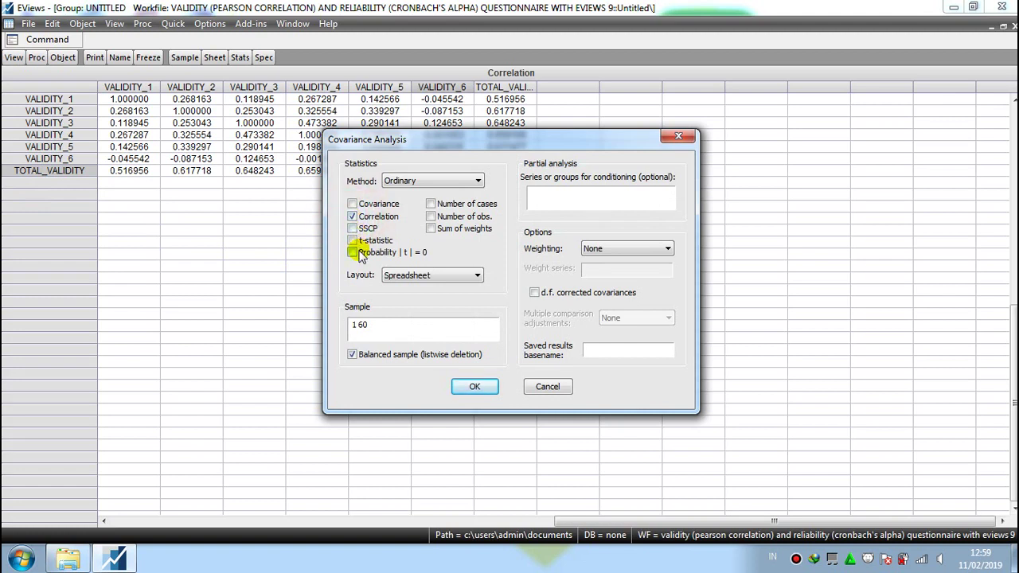
{"action": "left_click", "coordinate": [354, 257]}
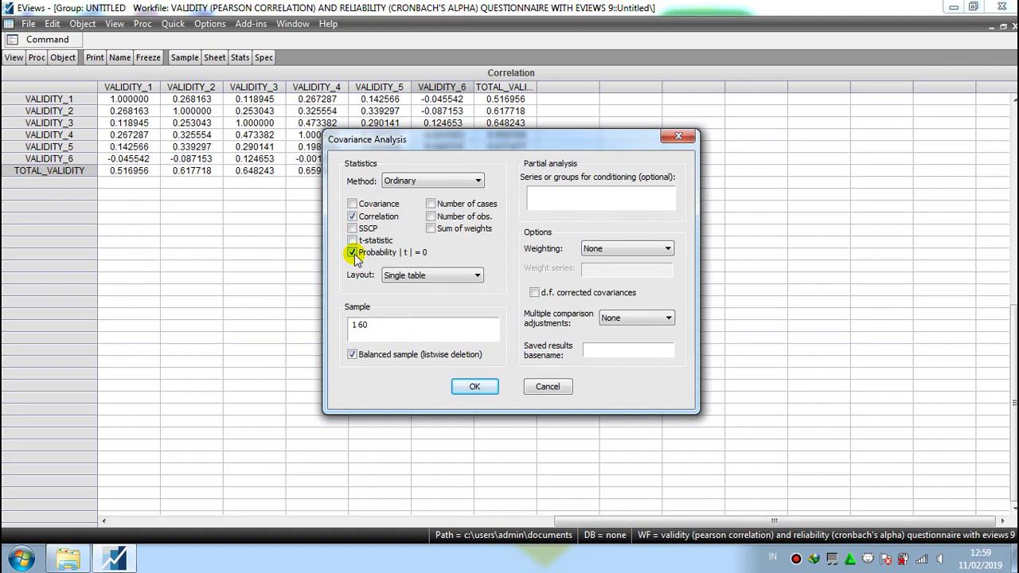
{"action": "left_click", "coordinate": [475, 387]}
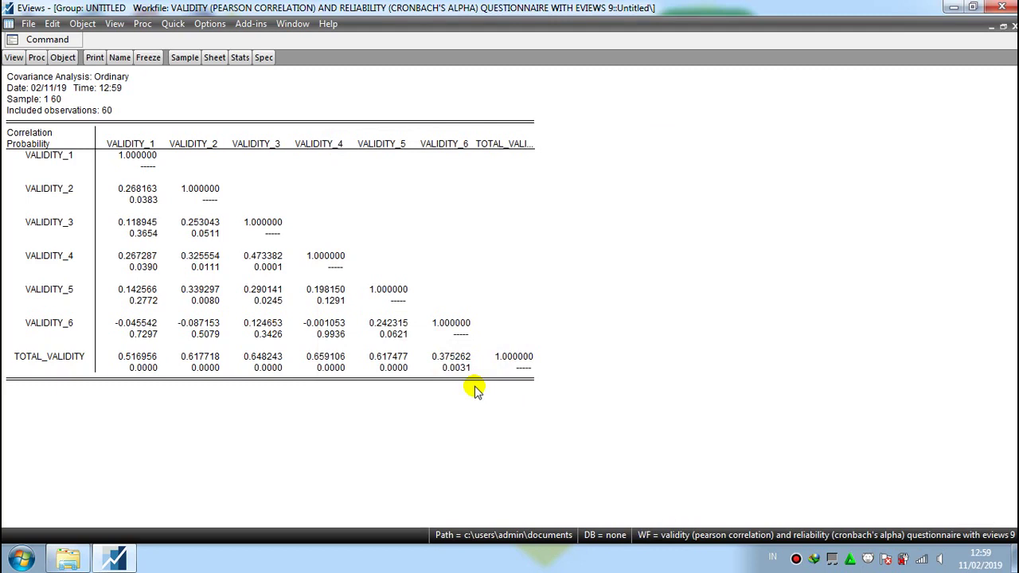
Examine the correlation coefficient and the probability of each item, VALIDITY_1 to VALIDITY_6, in the TOTAL_VALIDITY row.
{"action": "left_click", "coordinate": [153, 361]}
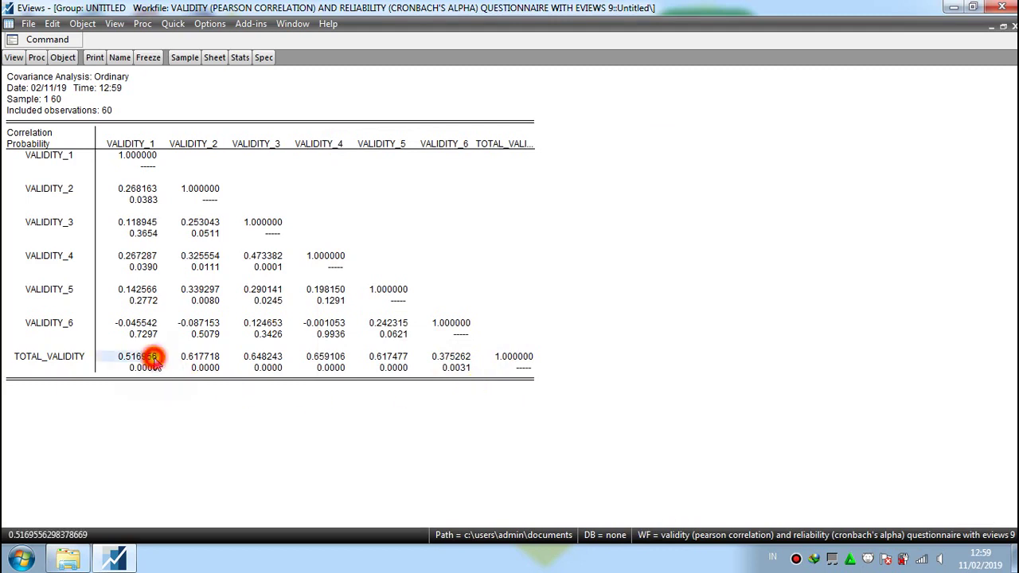
{"action": "left_click", "coordinate": [188, 361]}
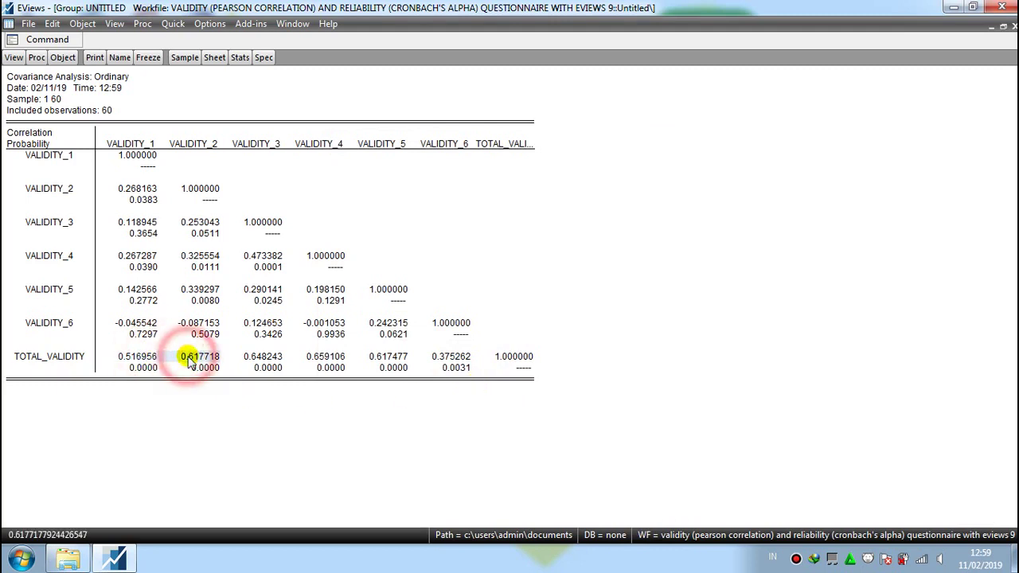
{"action": "left_click", "coordinate": [261, 359]}
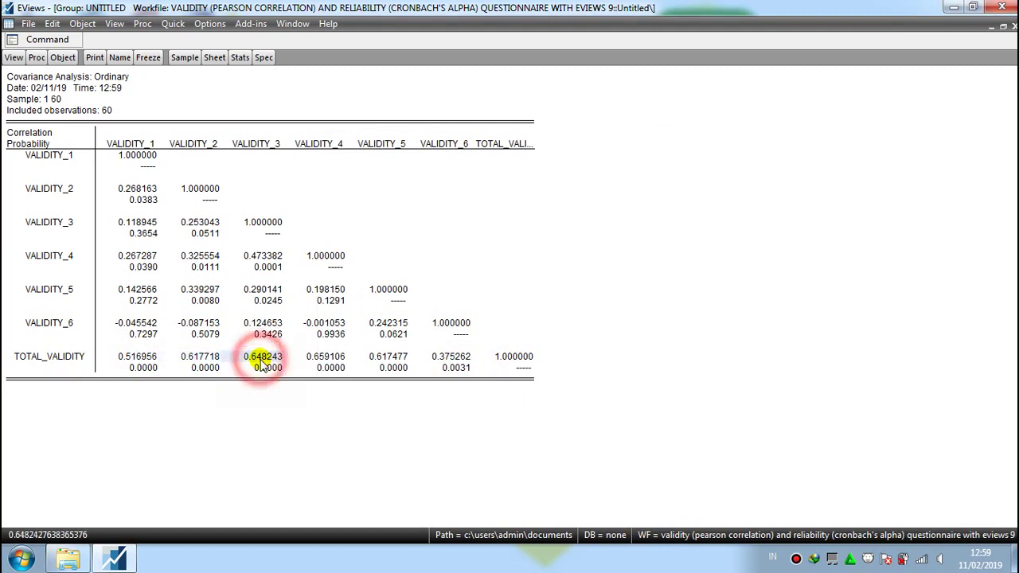
{"action": "left_click", "coordinate": [327, 359]}
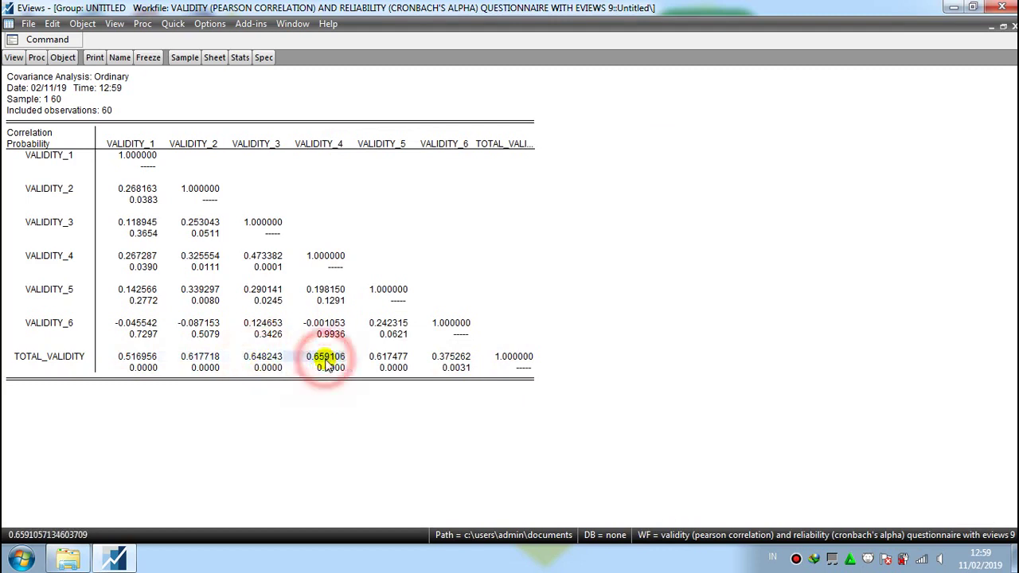
{"action": "left_click", "coordinate": [388, 360]}
{"action": "left_click", "coordinate": [435, 361]}
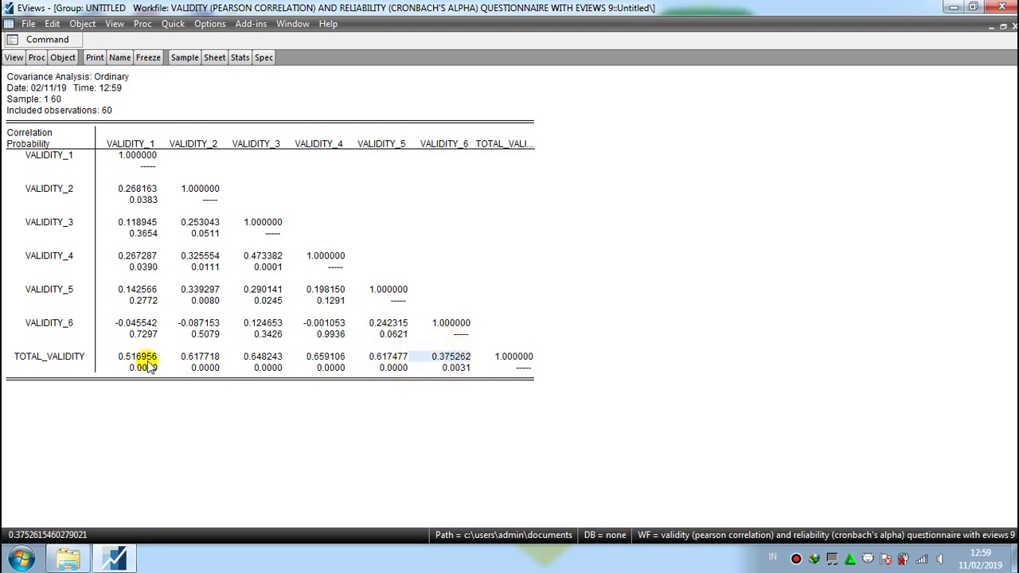
{"action": "left_click_drag", "start_coordinate": [145, 371], "coordinate": [206, 373]}
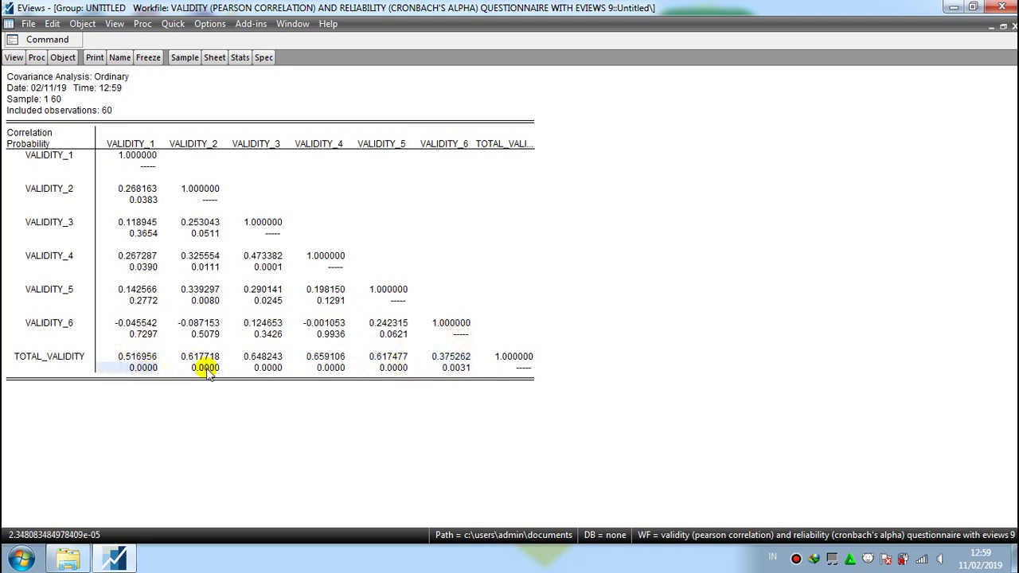
{"action": "left_click", "coordinate": [207, 372]}
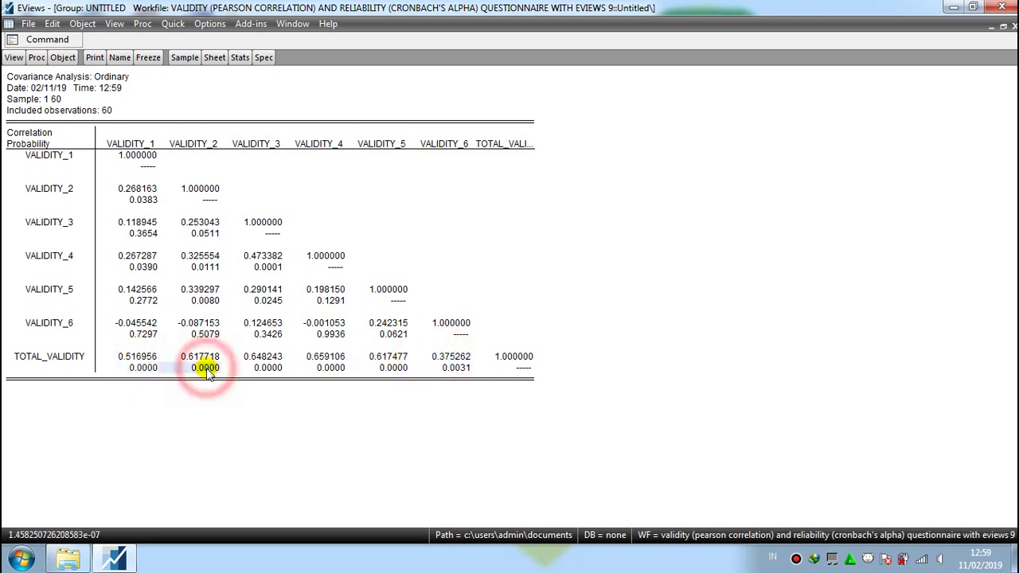
{"action": "left_click", "coordinate": [269, 371]}
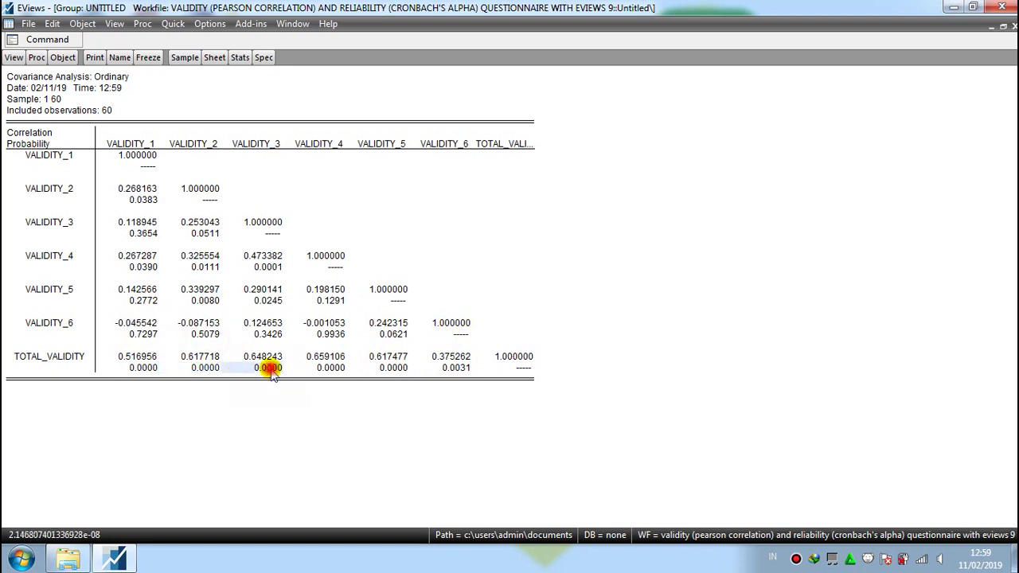
{"action": "left_click", "coordinate": [328, 371]}
{"action": "left_click", "coordinate": [379, 371]}
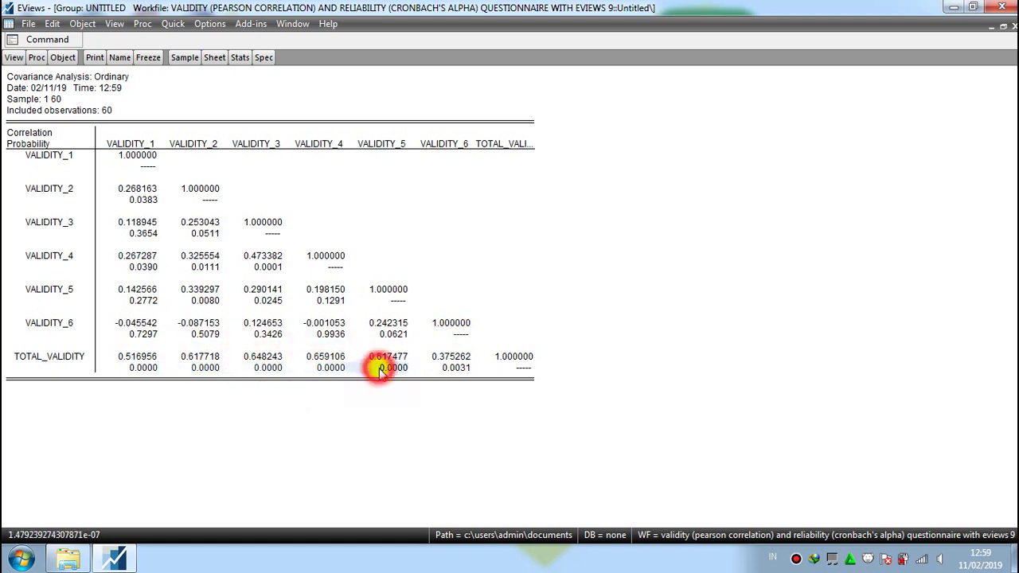
{"action": "left_click", "coordinate": [467, 374]}
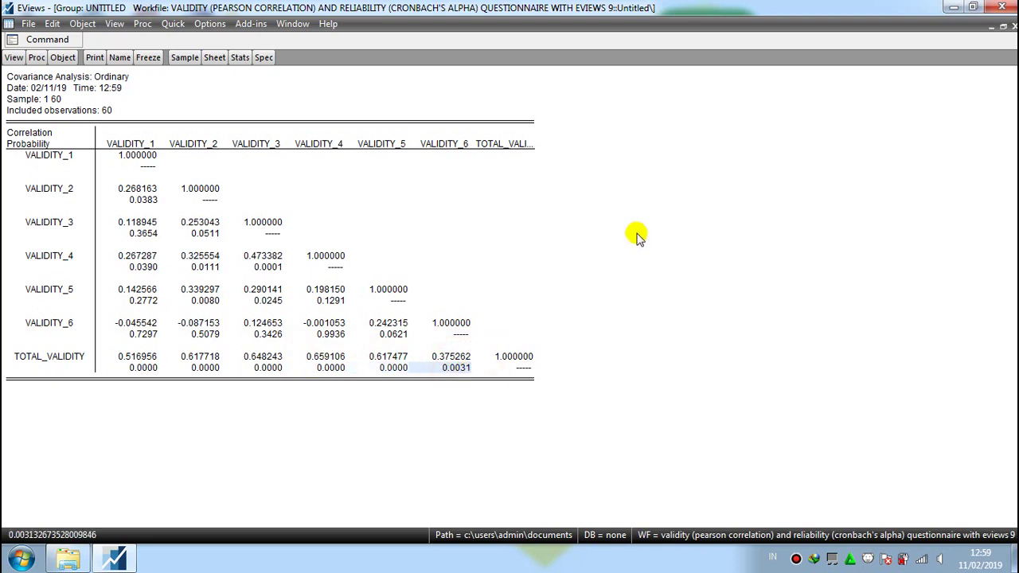
Return to the questionnaire workfile and start adding a new add-in program in the add-ins manager.
{"action": "left_click", "coordinate": [295, 26]}
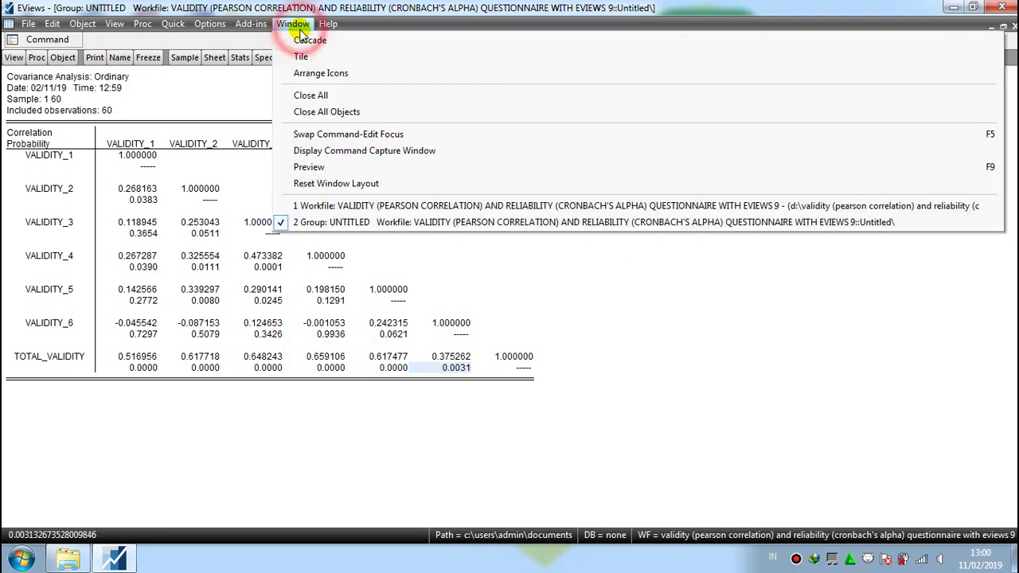
{"action": "left_click", "coordinate": [321, 206]}
{"action": "left_click", "coordinate": [318, 205]}
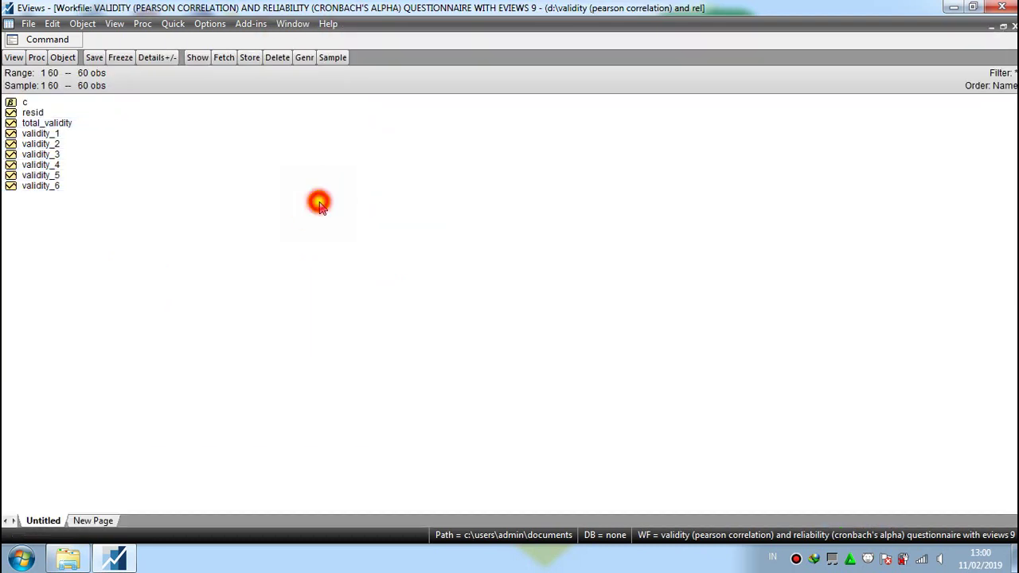
{"action": "left_click", "coordinate": [253, 24]}
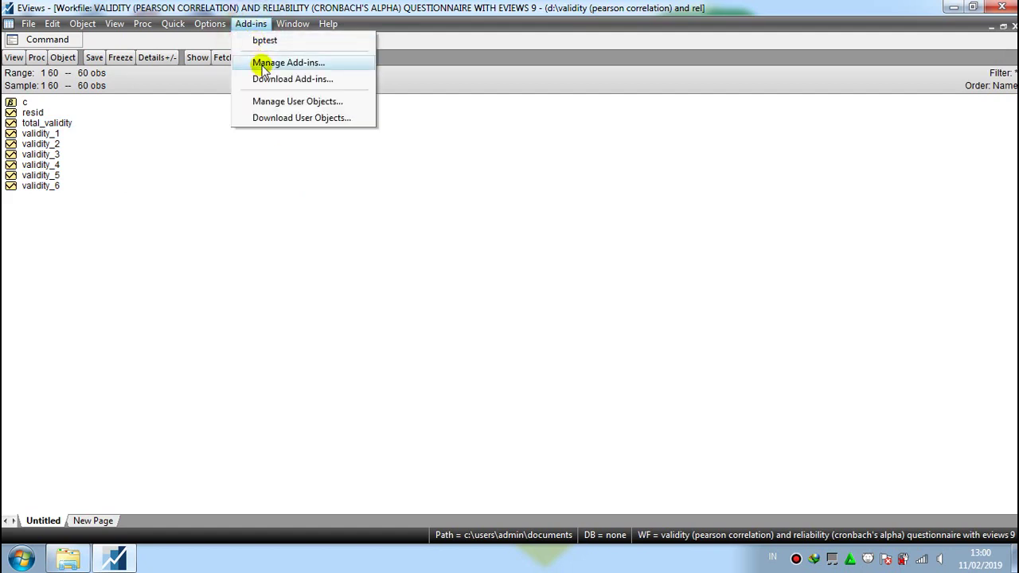
{"action": "left_click", "coordinate": [260, 64]}
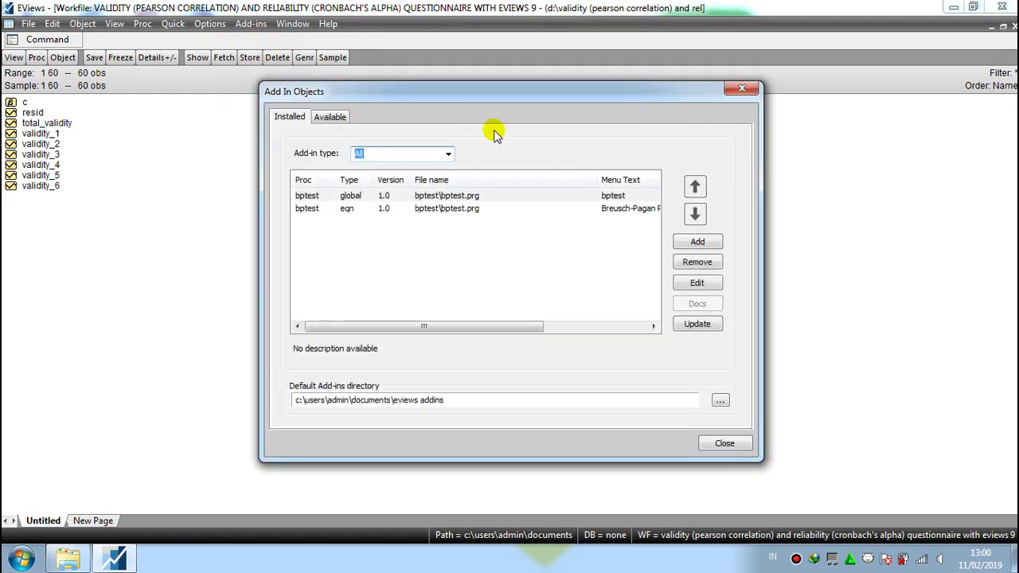
{"action": "left_click", "coordinate": [694, 245]}
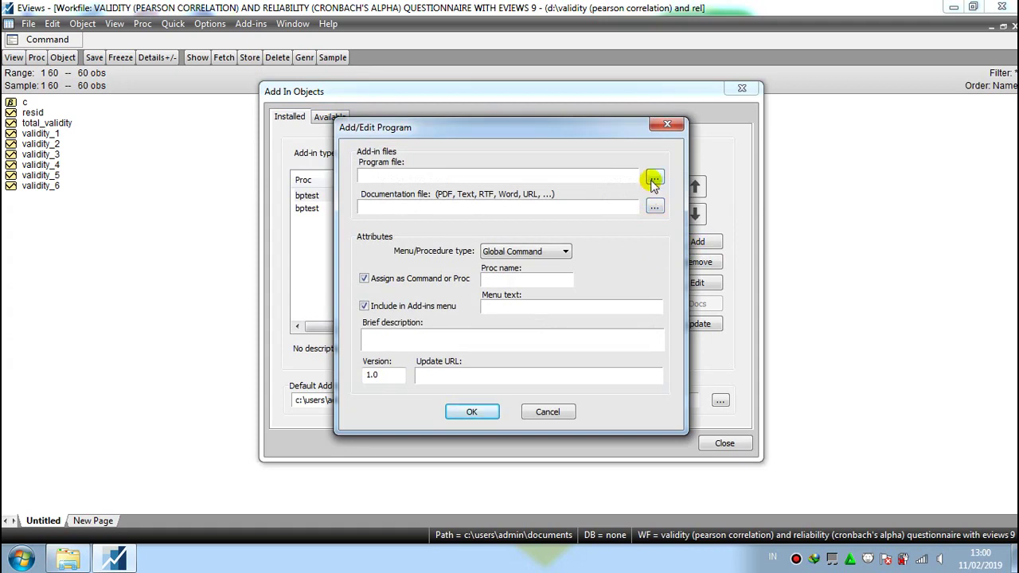
Browse drive D for the add-in's program file and open the folder "Validity (Pearson Correlation) And Reliability (Cronbach's Alpha) Questionnaire With EVIEWS 9".
{"action": "left_click", "coordinate": [653, 182]}
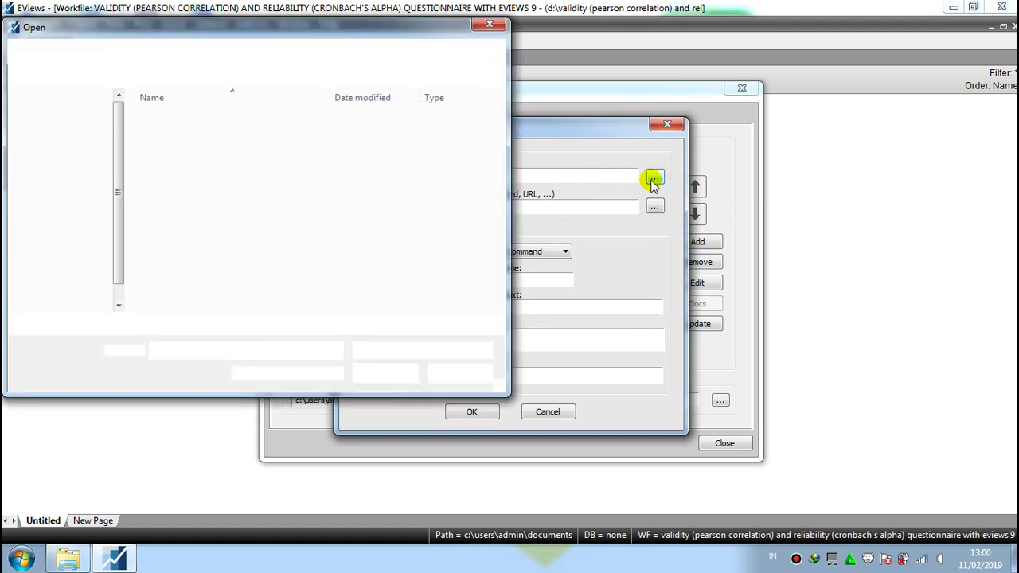
{"action": "left_click", "coordinate": [118, 307]}
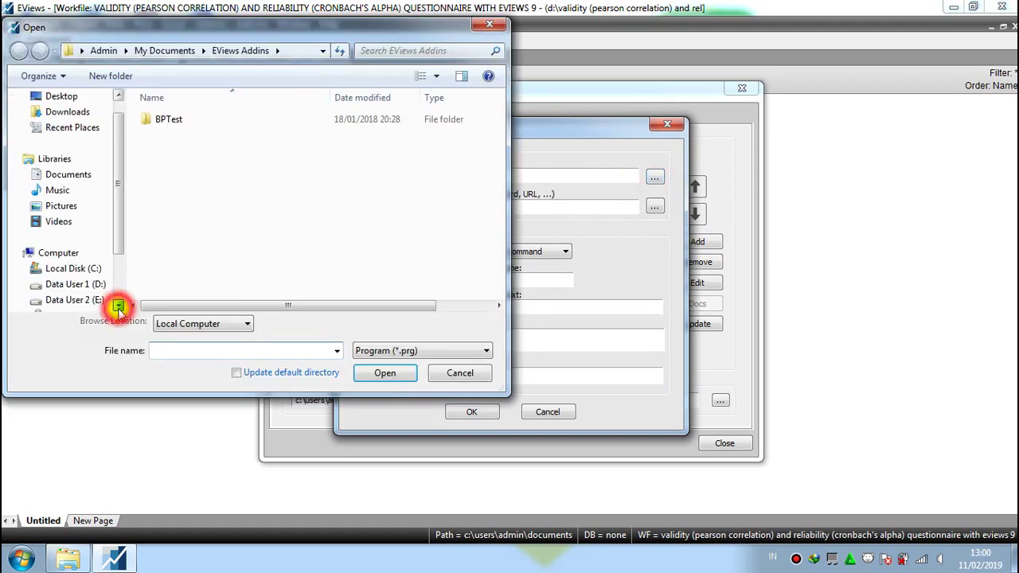
{"action": "left_click", "coordinate": [99, 238]}
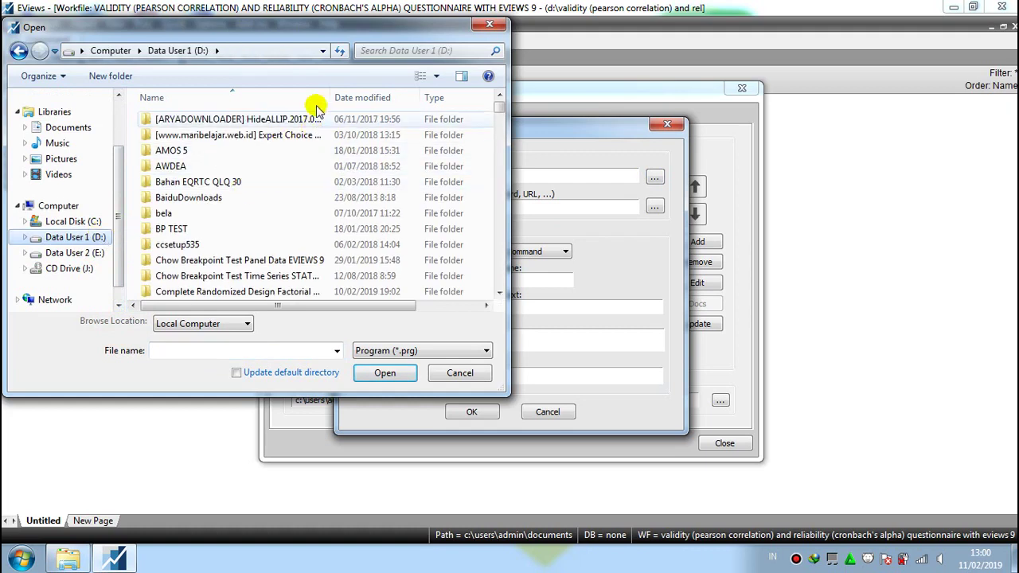
{"action": "left_click_drag", "start_coordinate": [334, 96], "coordinate": [491, 97]}
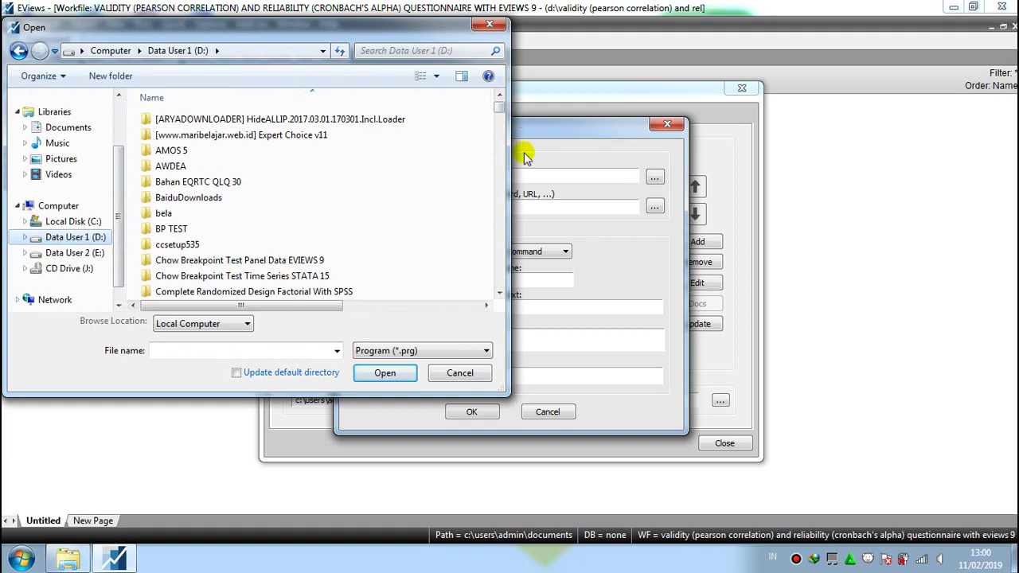
{"action": "left_click", "coordinate": [499, 292]}
{"action": "left_click_drag", "start_coordinate": [499, 293], "coordinate": [499, 295]}
{"action": "left_click_drag", "start_coordinate": [337, 309], "coordinate": [368, 310]}
{"action": "left_click_drag", "start_coordinate": [434, 96], "coordinate": [478, 92]}
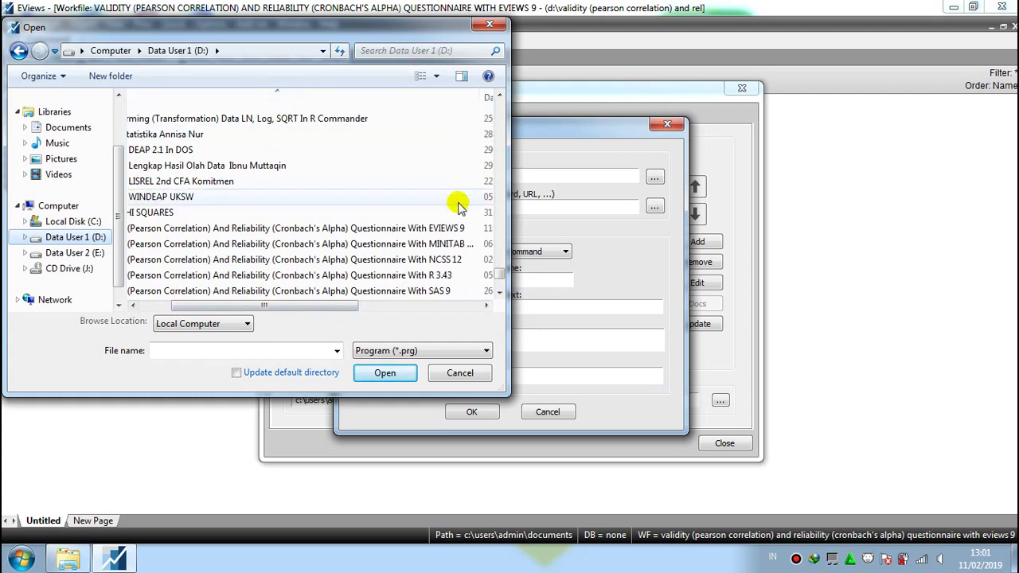
{"action": "left_click", "coordinate": [443, 228]}
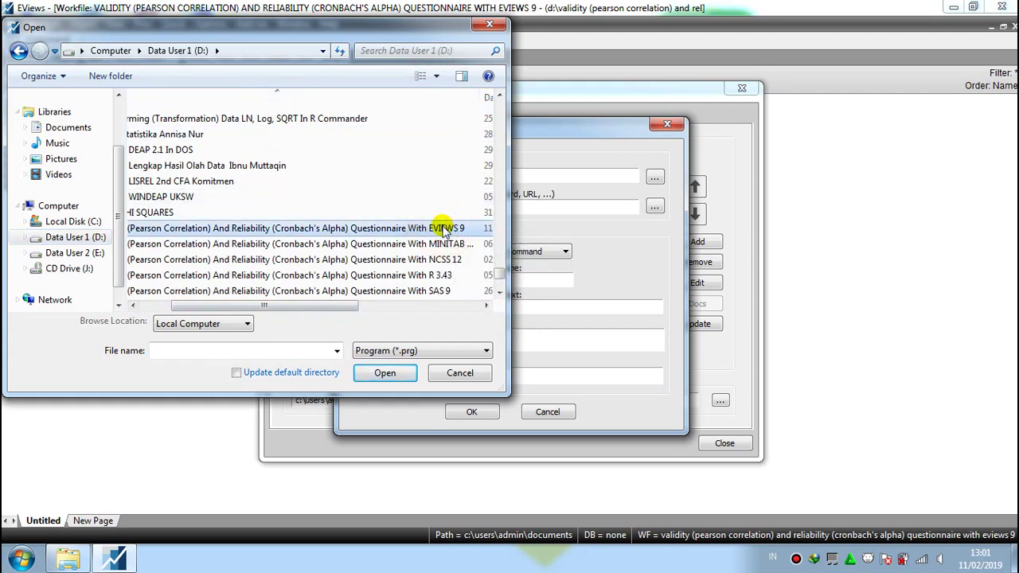
{"action": "left_click", "coordinate": [404, 378]}
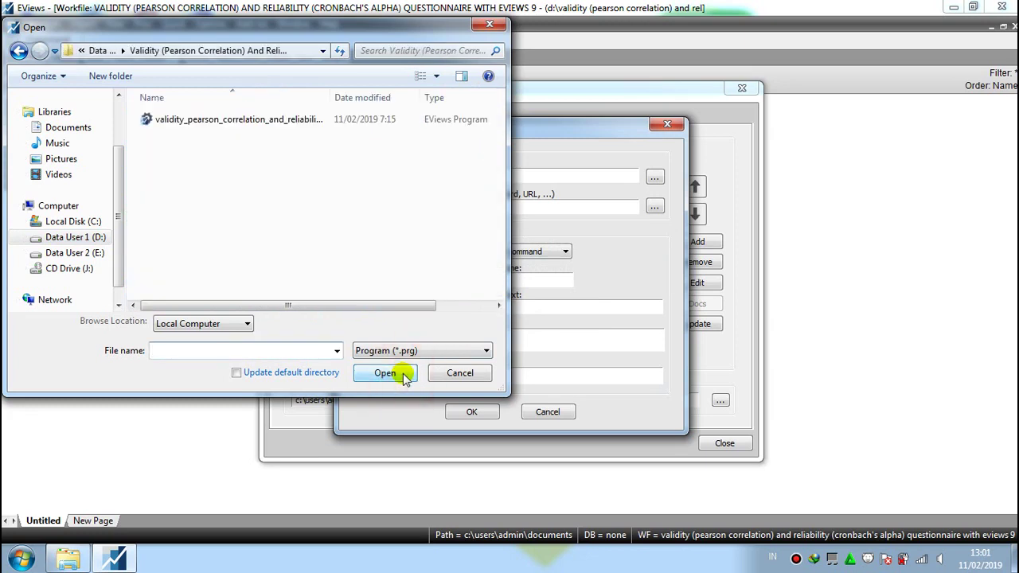
Load the validity_pearson_correlation_and_reliability program file and register it as a Global Command add-in with the proposed attributes.
{"action": "left_click", "coordinate": [292, 124]}
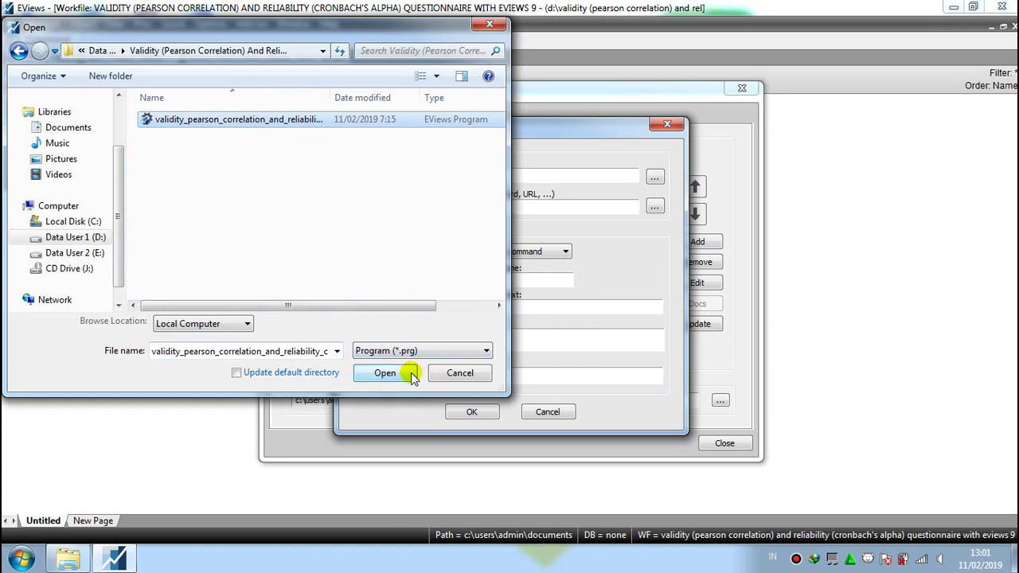
{"action": "left_click", "coordinate": [385, 373]}
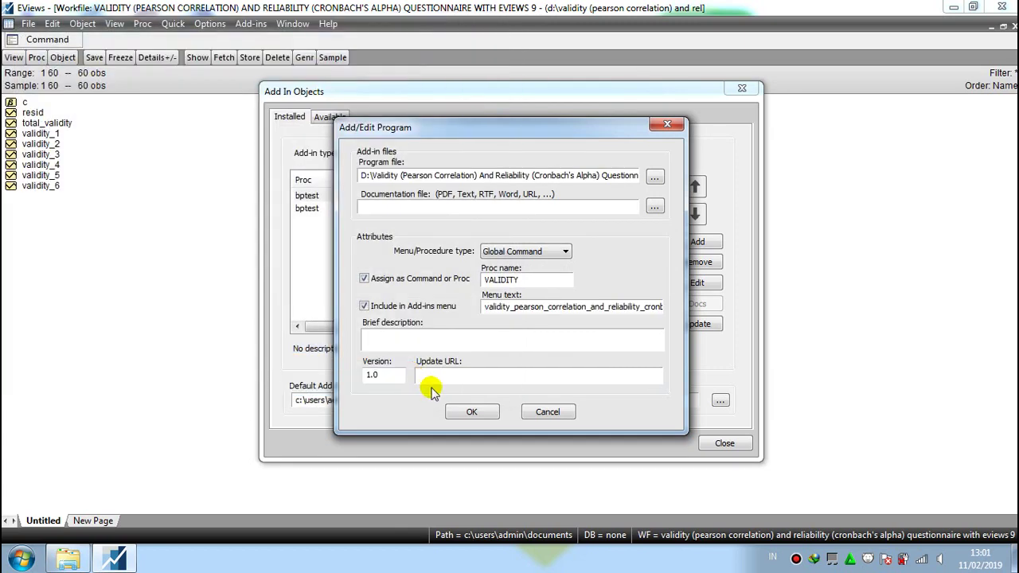
{"action": "left_click", "coordinate": [472, 412]}
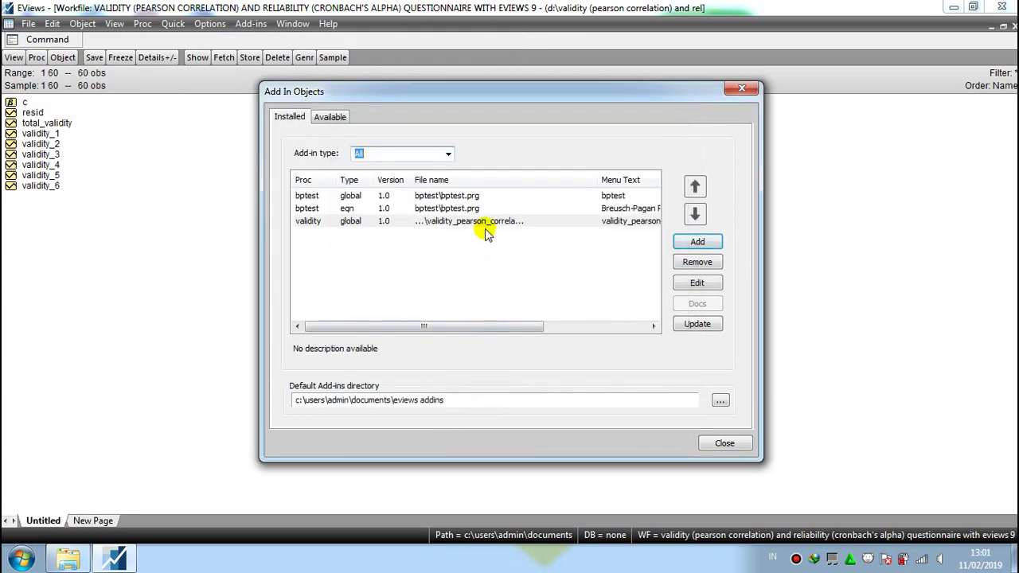
Check the newly installed validity add-in for updates and close the add-ins manager.
{"action": "left_click", "coordinate": [486, 227]}
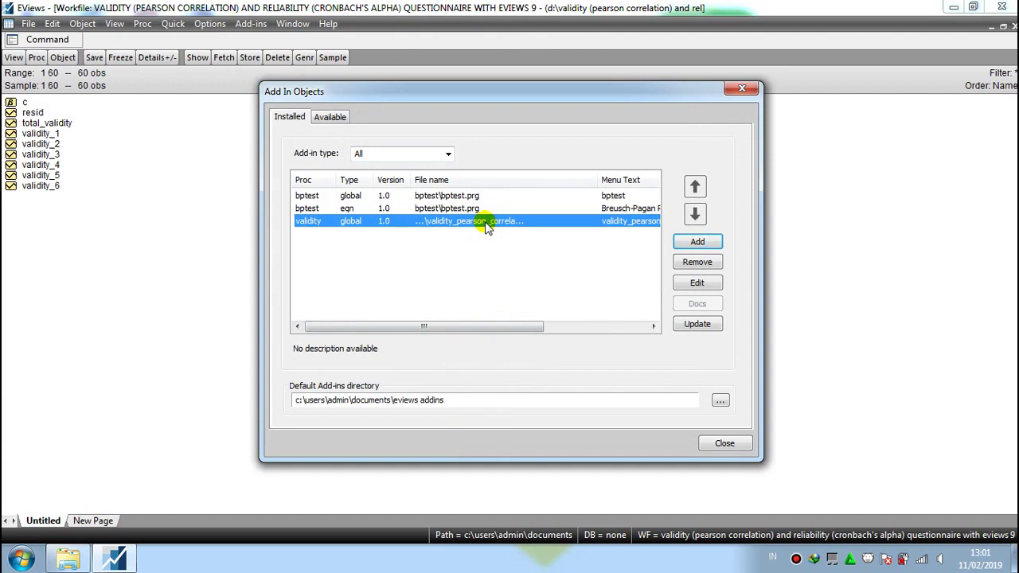
{"action": "left_click", "coordinate": [697, 325]}
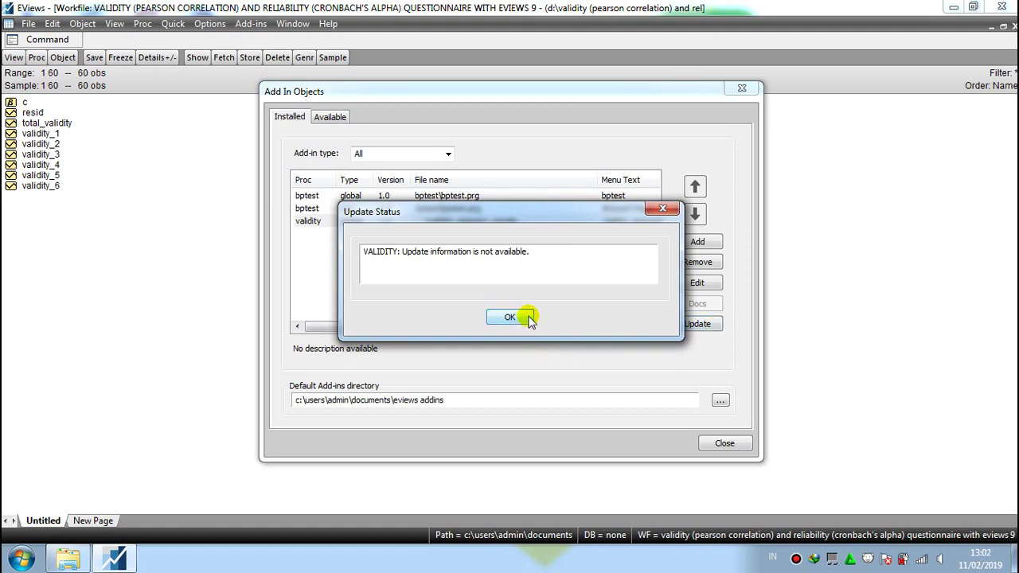
{"action": "left_click", "coordinate": [529, 318]}
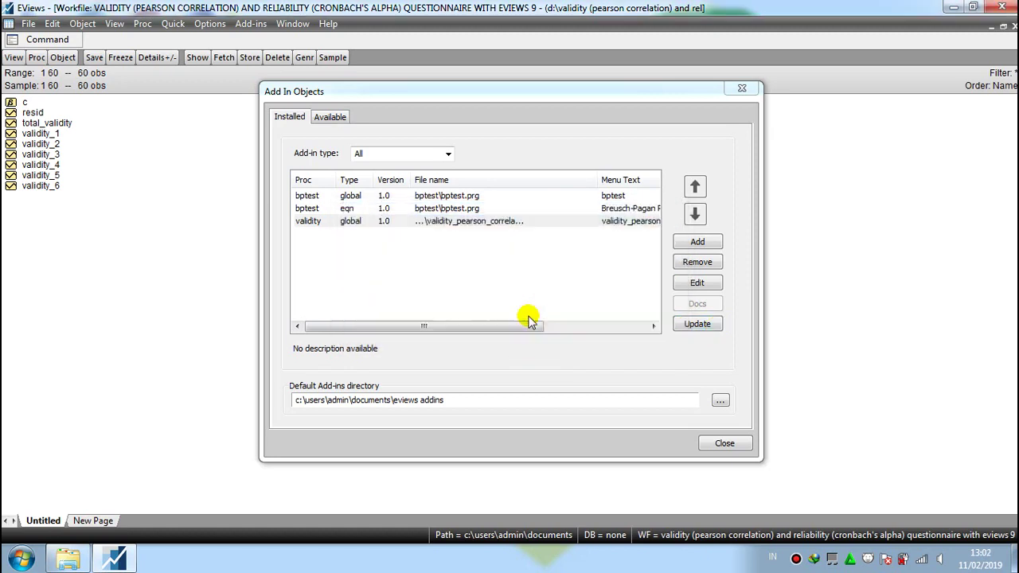
{"action": "left_click", "coordinate": [724, 443]}
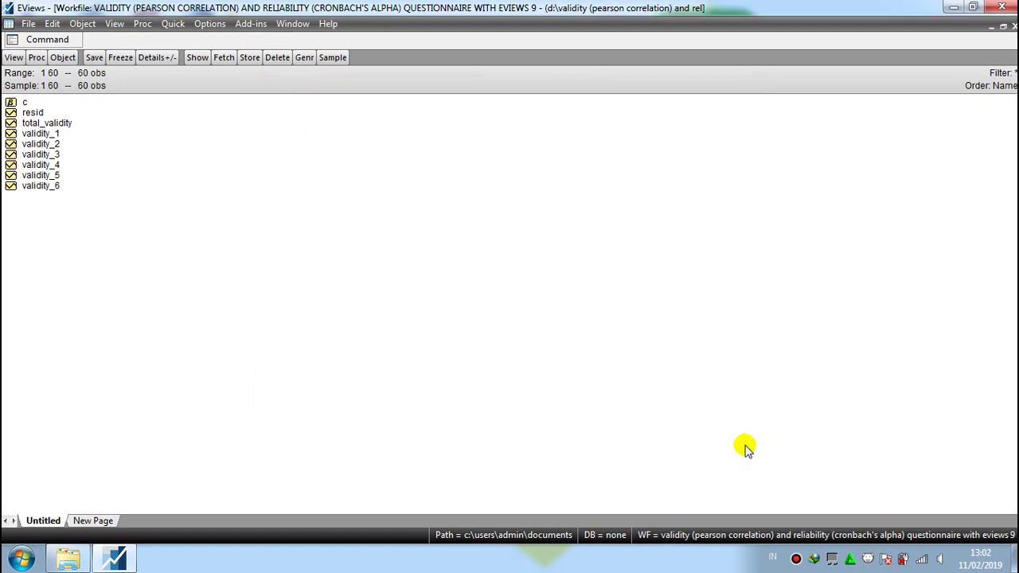
Run the validity_pearson_correlation_and_reliability_cronbach_alpha_questionnaire_with_eviews_9 add-in and return to the workfile.
{"action": "left_click", "coordinate": [253, 26]}
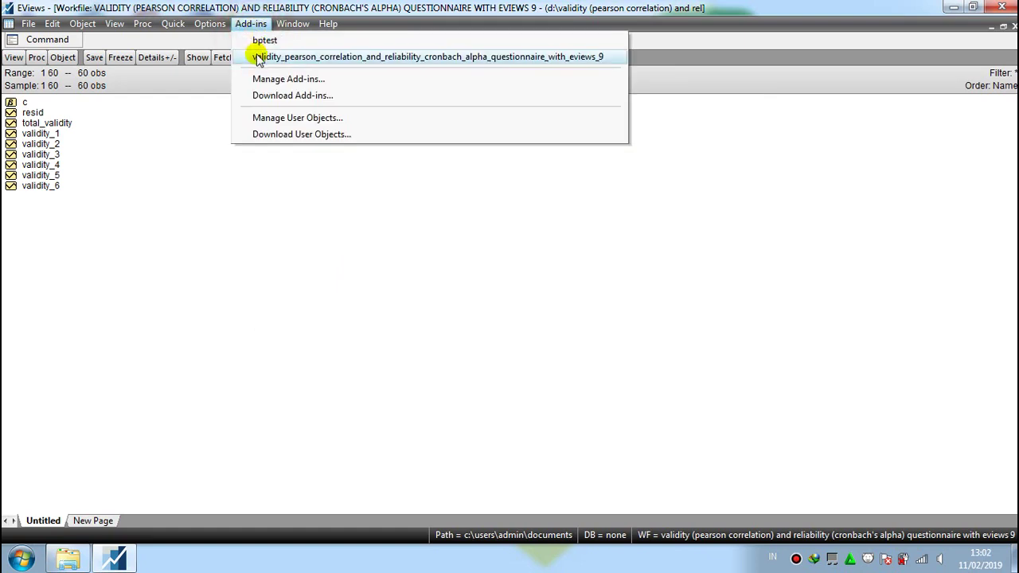
{"action": "left_click", "coordinate": [259, 58]}
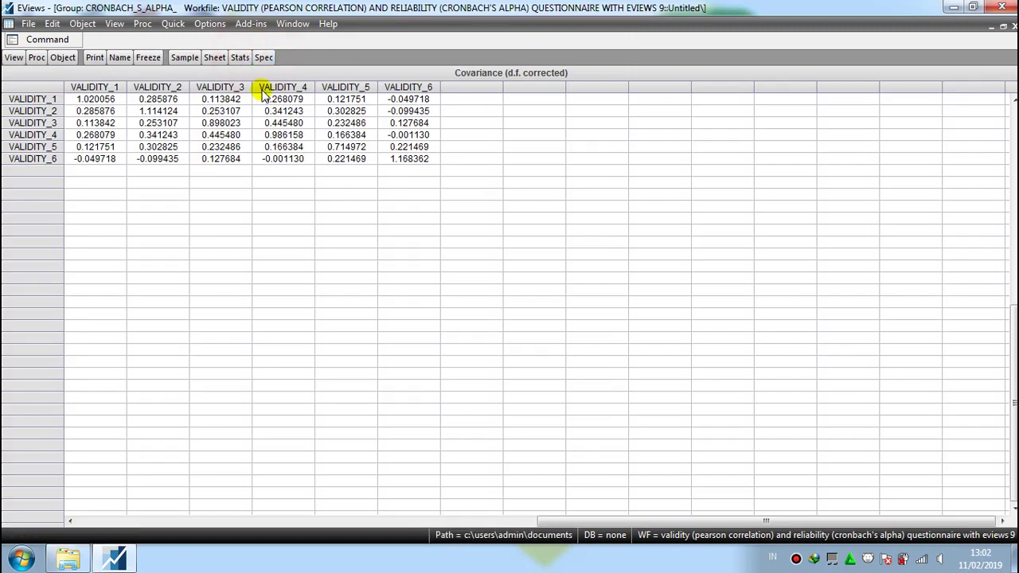
{"action": "left_click", "coordinate": [292, 24]}
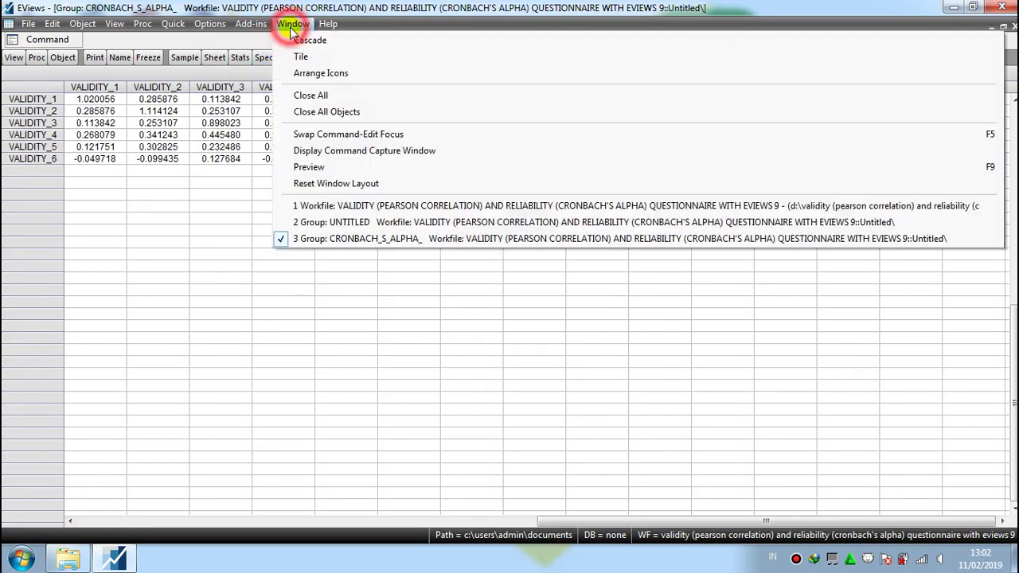
{"action": "left_click", "coordinate": [338, 205]}
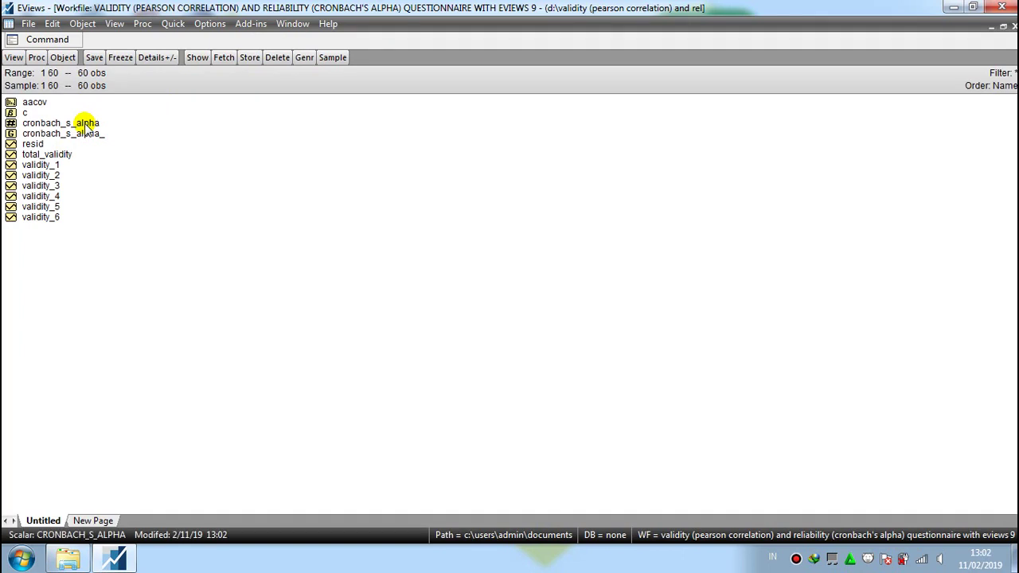
Open the aacov matrix to view the item covariances and return to the workfile.
{"action": "left_click", "coordinate": [36, 105]}
{"action": "right_click", "coordinate": [43, 110]}
{"action": "left_click", "coordinate": [55, 109]}
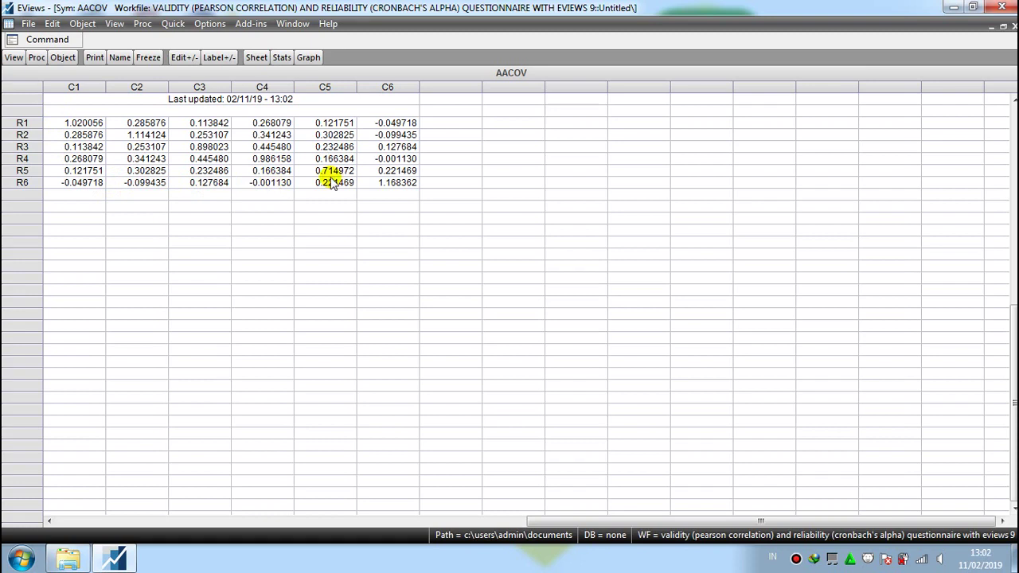
{"action": "left_click", "coordinate": [293, 24]}
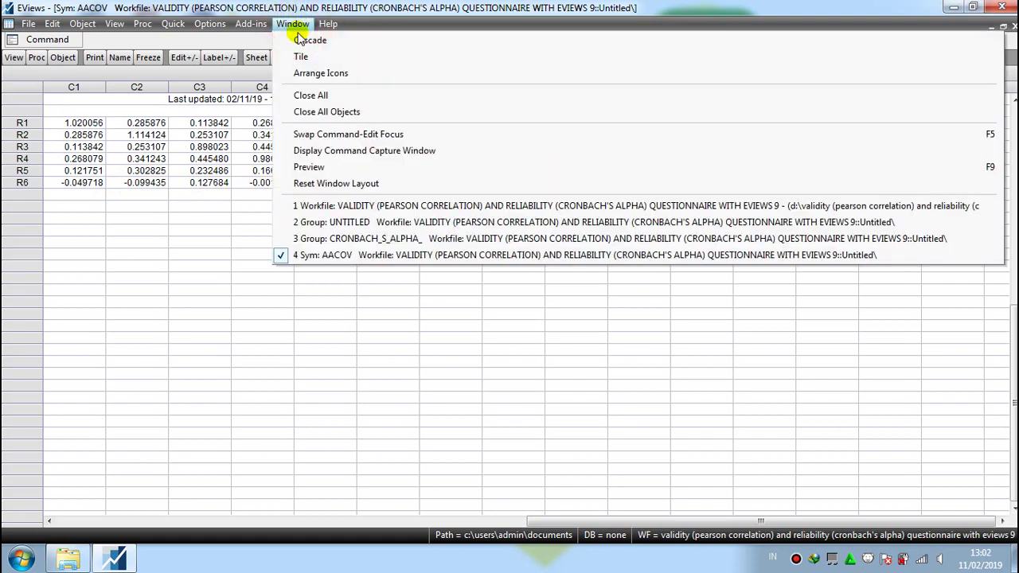
{"action": "left_click", "coordinate": [328, 209]}
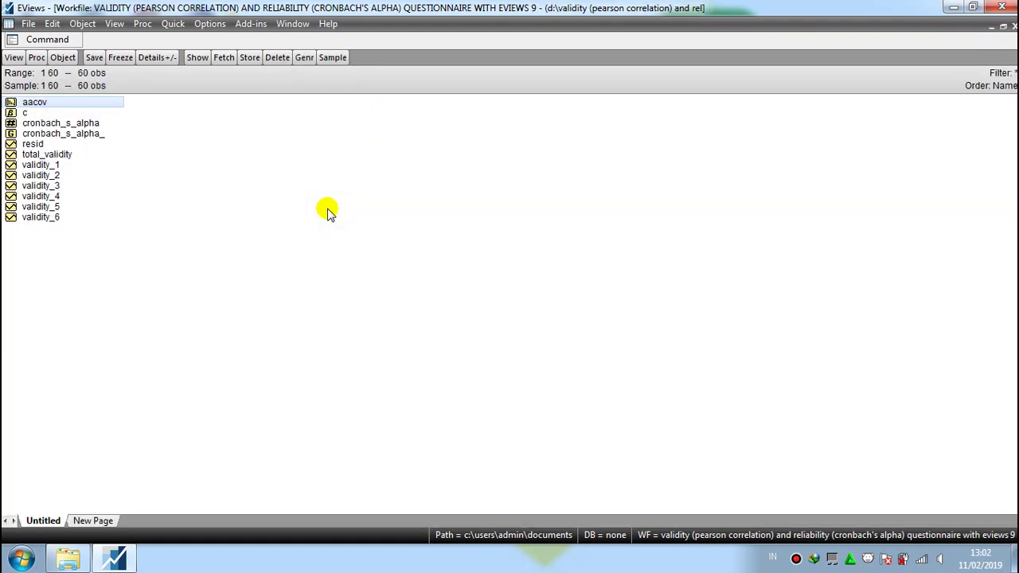
Open the cronbach_s_alpha_ group to view the responses for VALIDITY_1 to VALIDITY_6 and return to the workfile.
{"action": "left_click", "coordinate": [180, 151]}
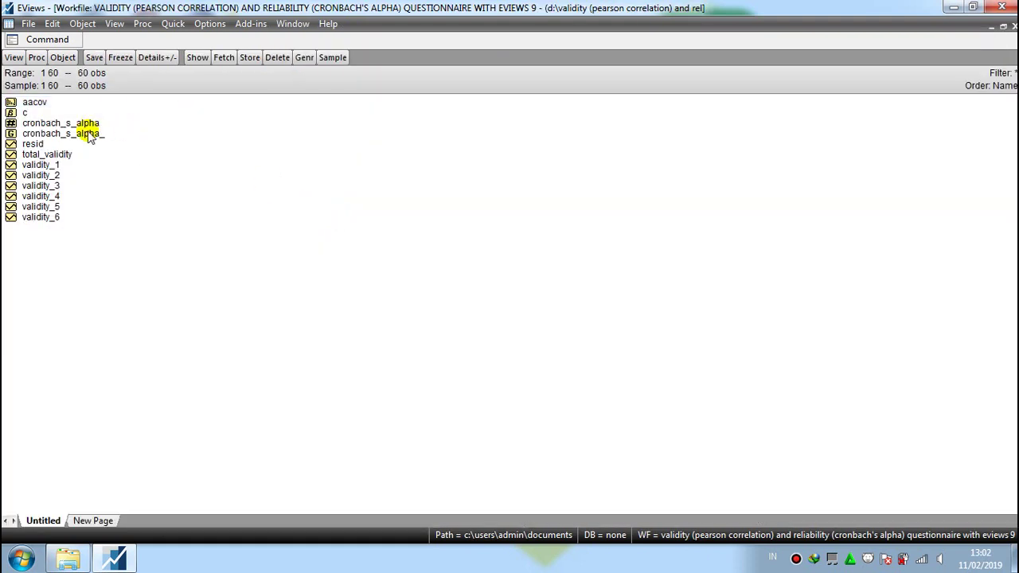
{"action": "left_click", "coordinate": [90, 135]}
{"action": "right_click", "coordinate": [90, 136]}
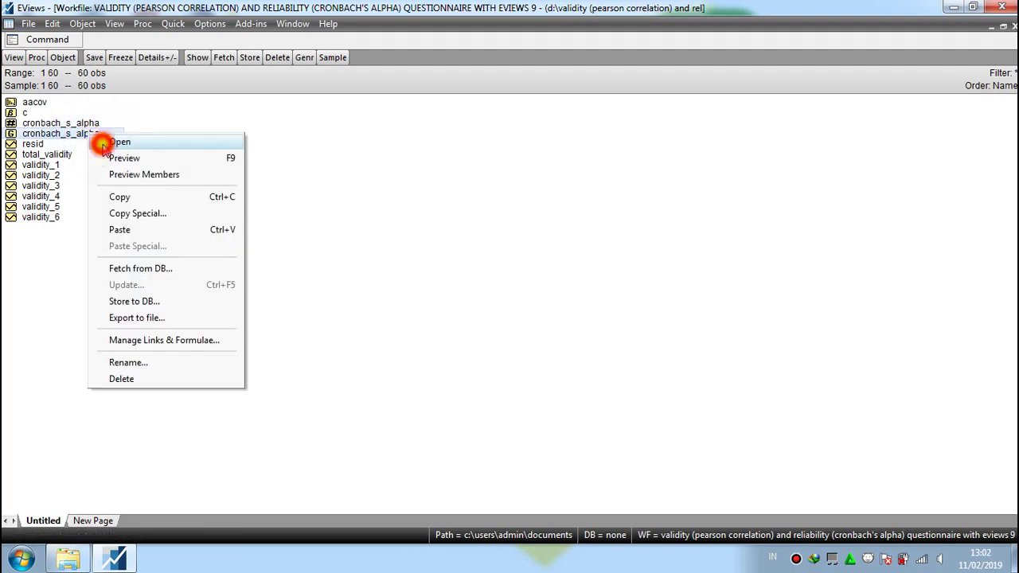
{"action": "left_click", "coordinate": [102, 140]}
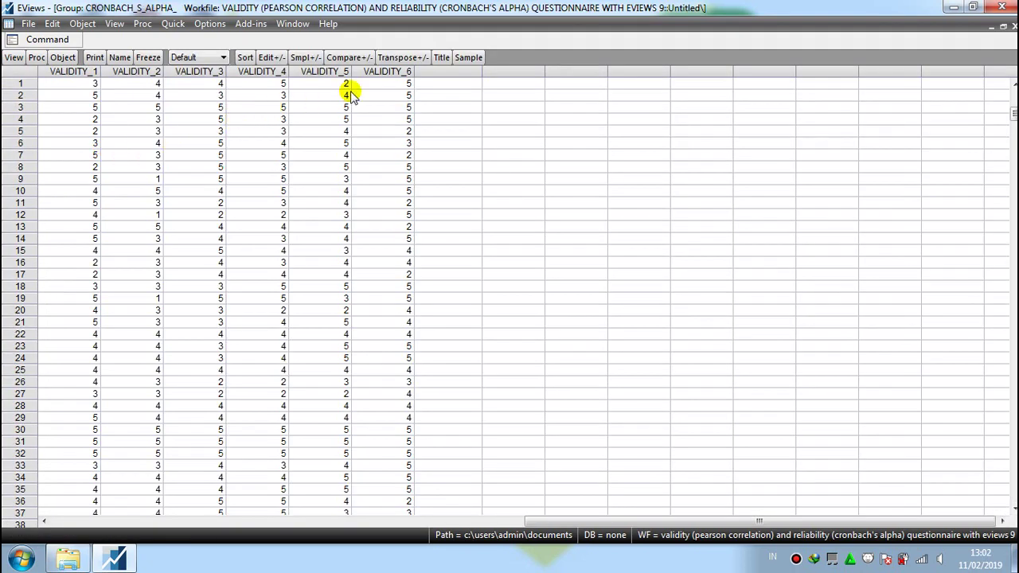
{"action": "left_click", "coordinate": [285, 26]}
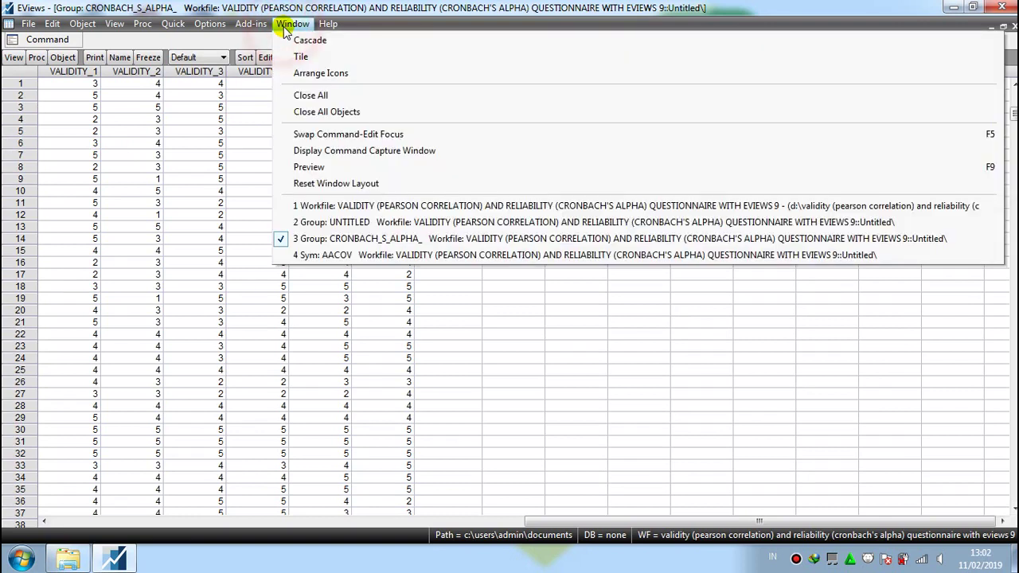
{"action": "left_click", "coordinate": [316, 207]}
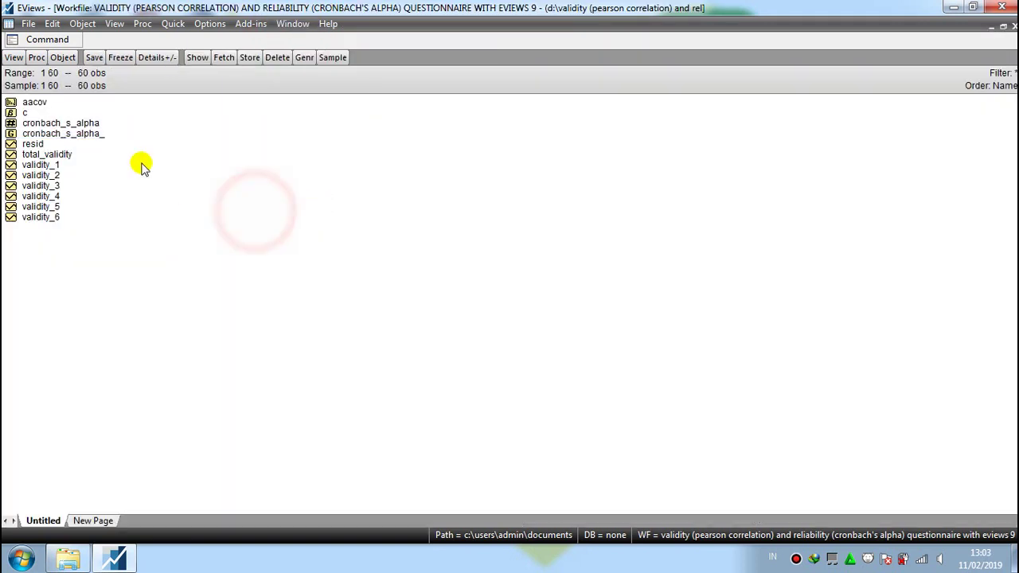
Open the cronbach_s_alpha scalar, examine the Cronbach's alpha value and close the scalar window.
{"action": "left_click", "coordinate": [67, 125]}
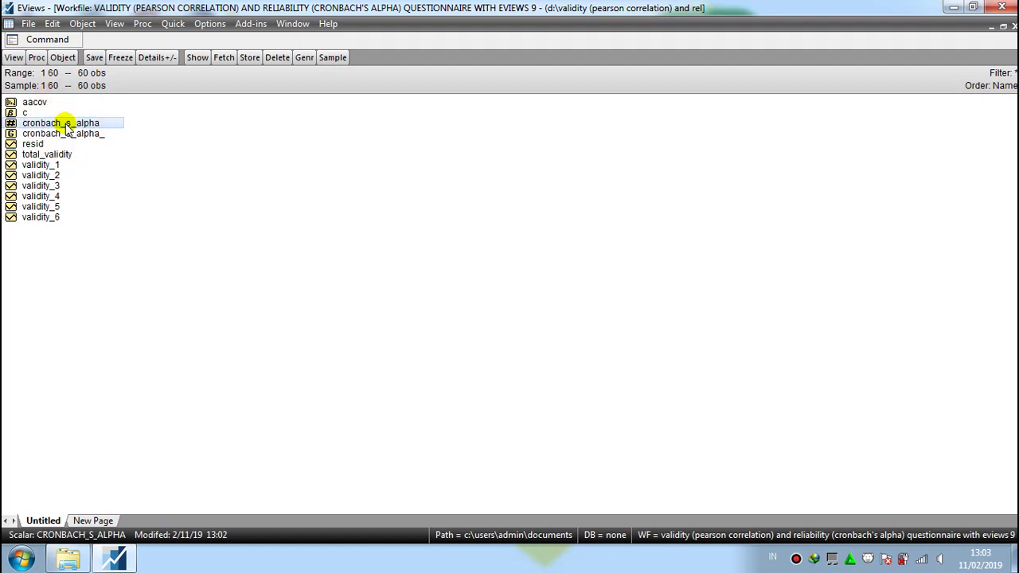
{"action": "right_click", "coordinate": [67, 126]}
{"action": "left_click", "coordinate": [94, 133]}
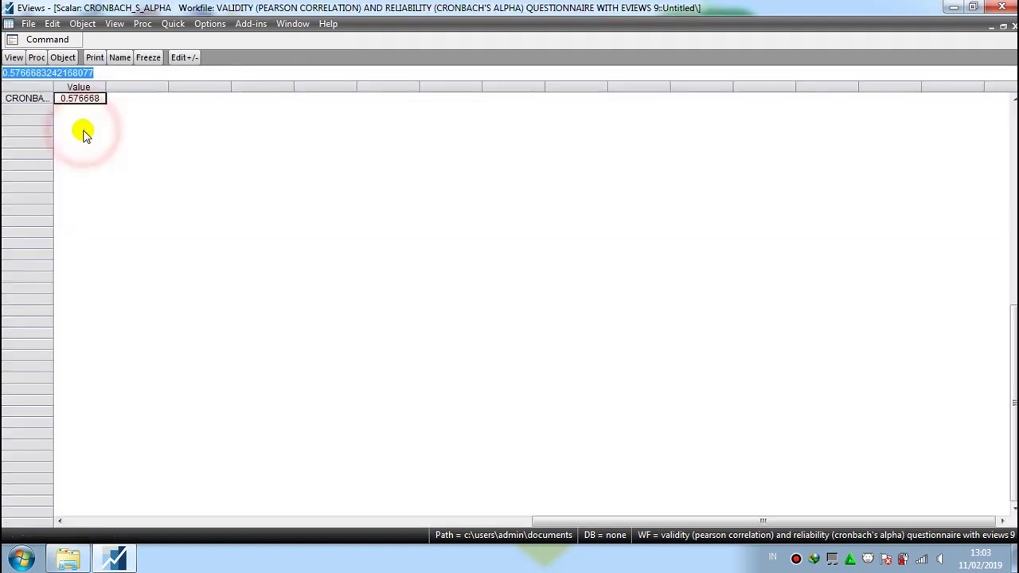
{"action": "left_click", "coordinate": [77, 102]}
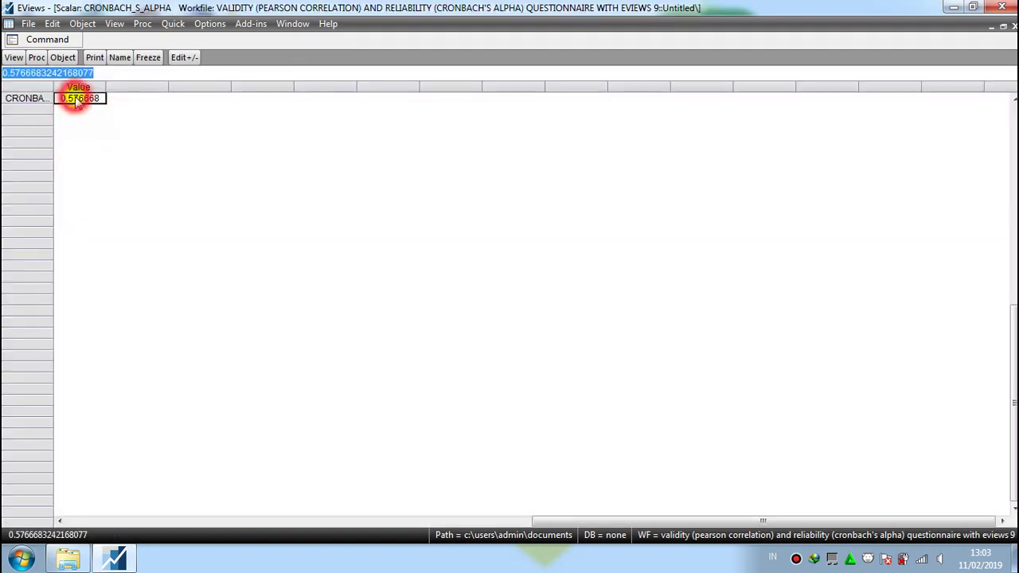
{"action": "left_click", "coordinate": [117, 105]}
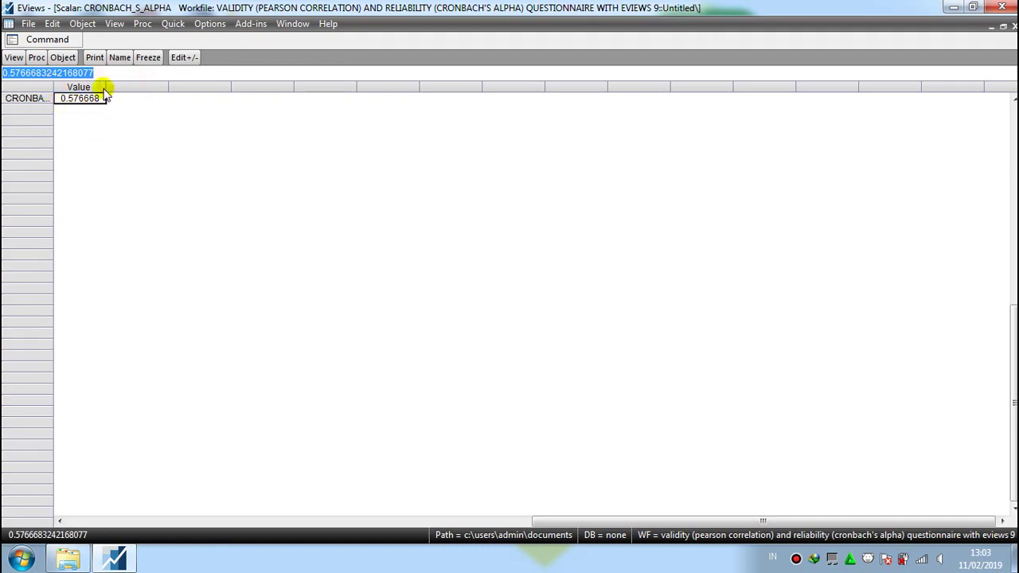
{"action": "left_click", "coordinate": [56, 89]}
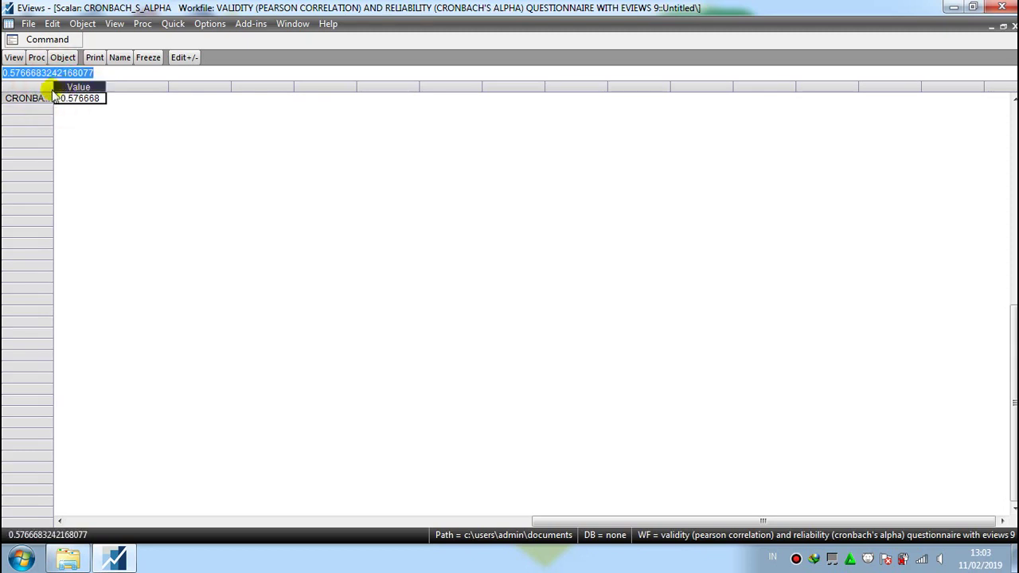
{"action": "left_click", "coordinate": [59, 133]}
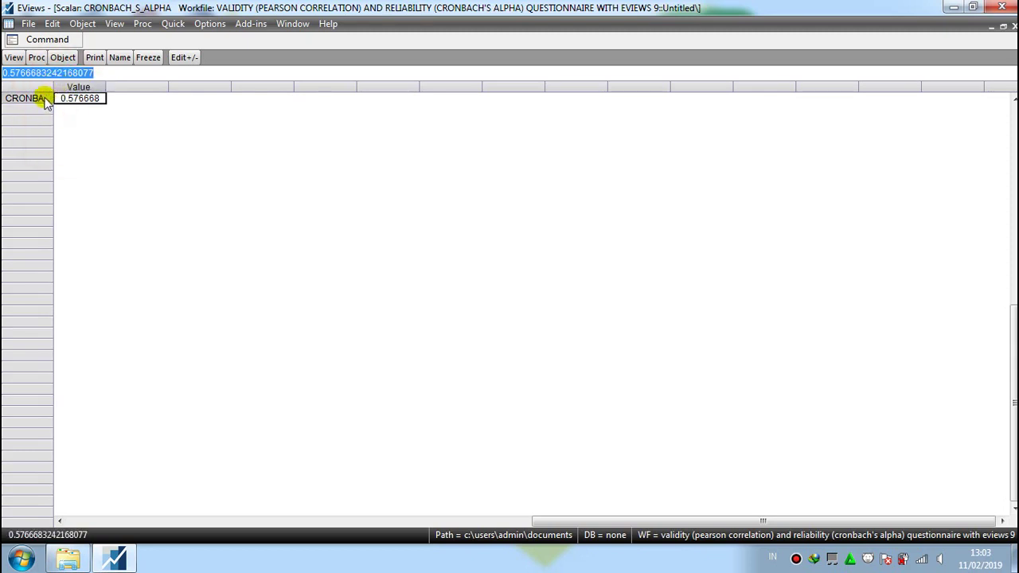
{"action": "left_click", "coordinate": [46, 98]}
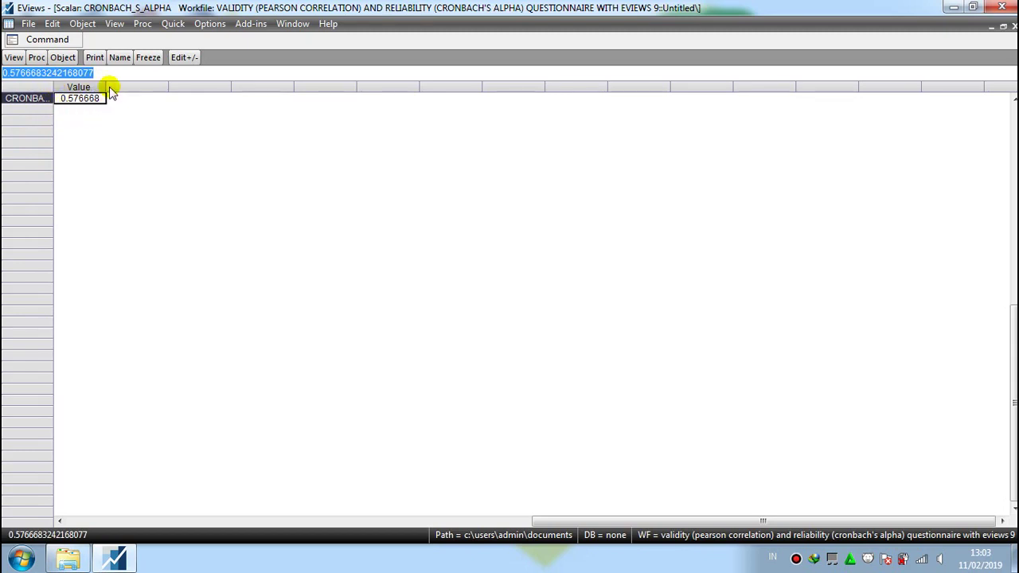
{"action": "left_click", "coordinate": [1013, 27]}
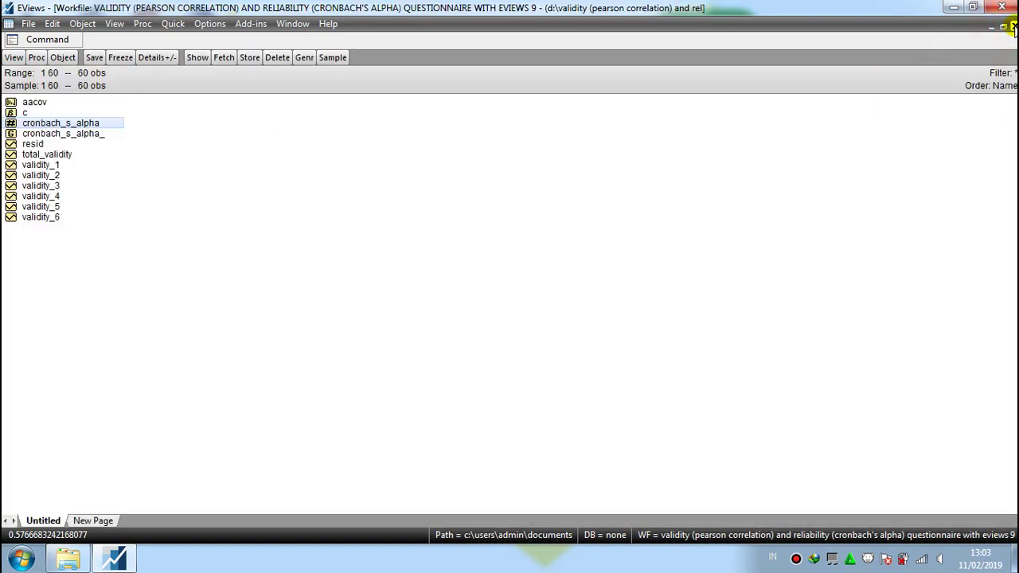
{"action": "left_click", "coordinate": [849, 165]}
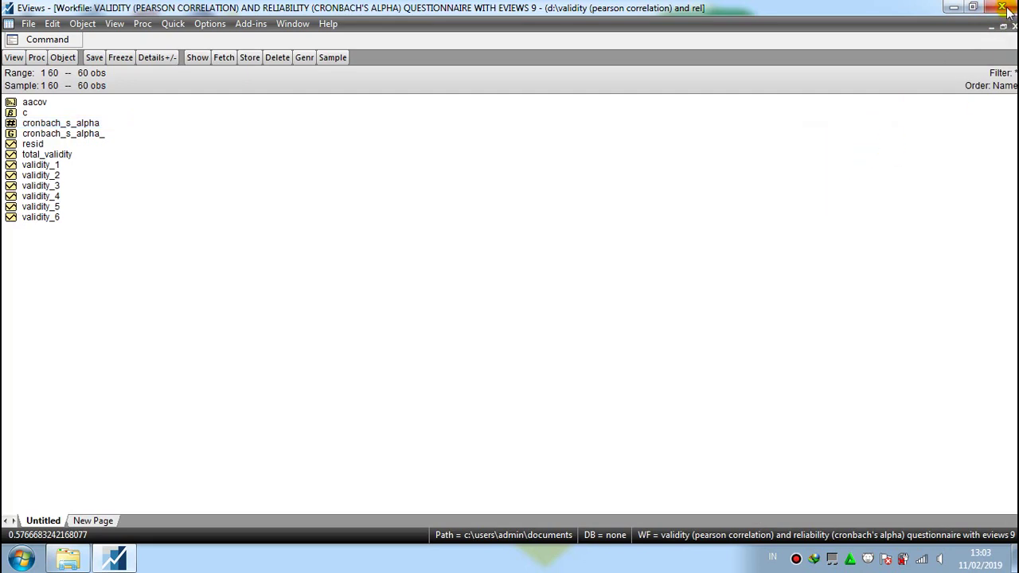